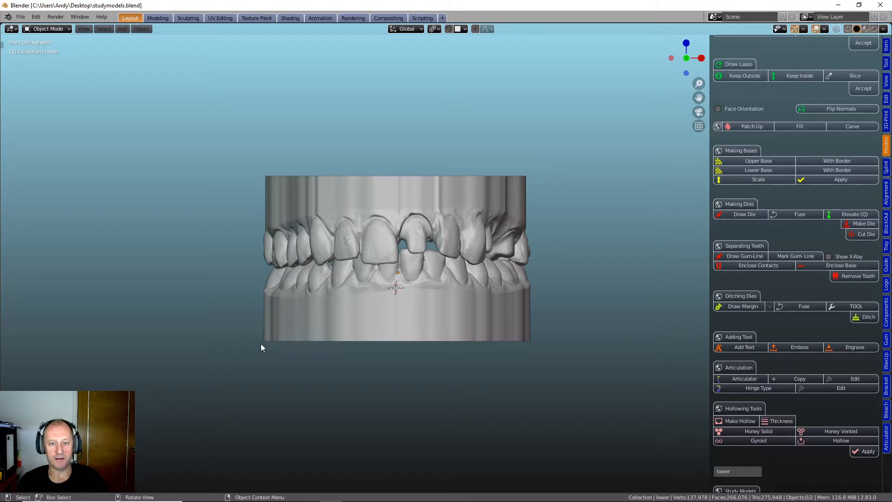
# - Examine the upper and lower dental models in the front, right, left, top and bottom views, and return to the front view
pyautogui.moveTo(358, 344)
pyautogui.mouseDown(button='middle')
pyautogui.moveTo(357, 292)
pyautogui.moveTo(415, 370)
pyautogui.moveTo(348, 407)
pyautogui.moveTo(369, 397)
pyautogui.moveTo(365, 352)
pyautogui.moveTo(305, 341)
pyautogui.moveTo(337, 385)
pyautogui.moveTo(361, 358)
pyautogui.moveTo(354, 334)
pyautogui.moveTo(355, 344)
pyautogui.mouseUp(button='middle')
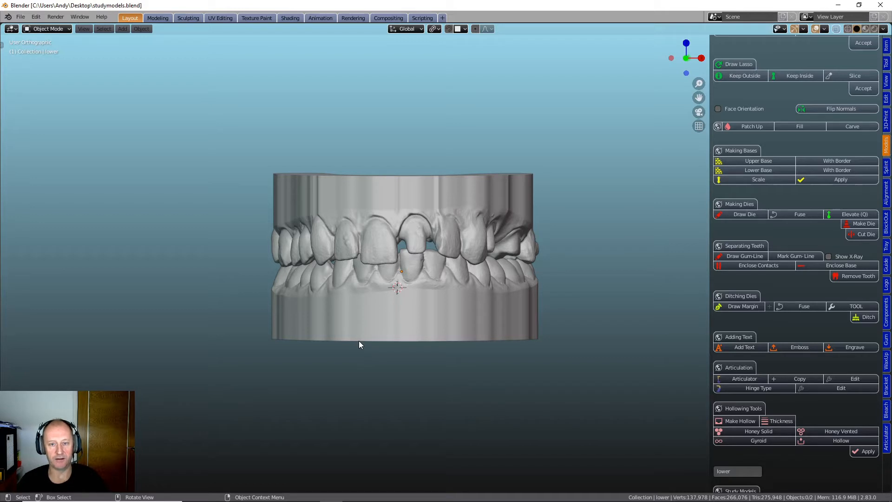
pyautogui.moveTo(364, 321)
pyautogui.mouseDown(button='middle')
pyautogui.moveTo(366, 336)
pyautogui.moveTo(367, 321)
pyautogui.mouseUp(button='middle')
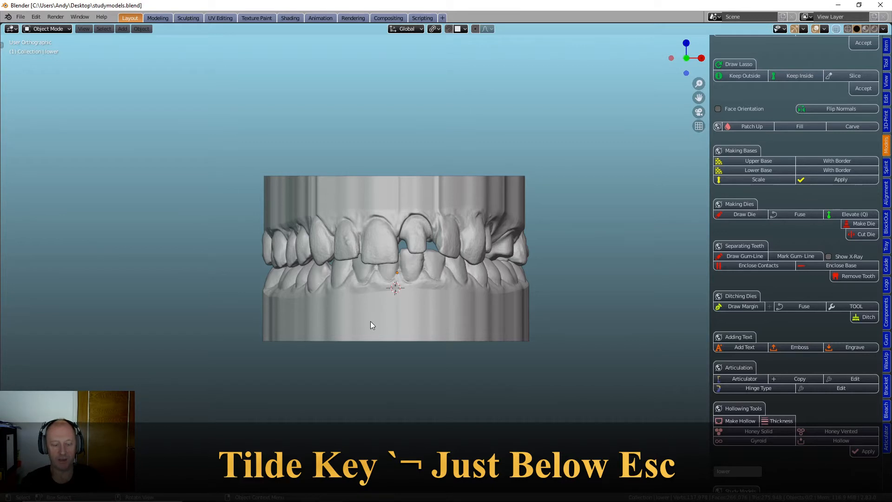
pyautogui.press('`')
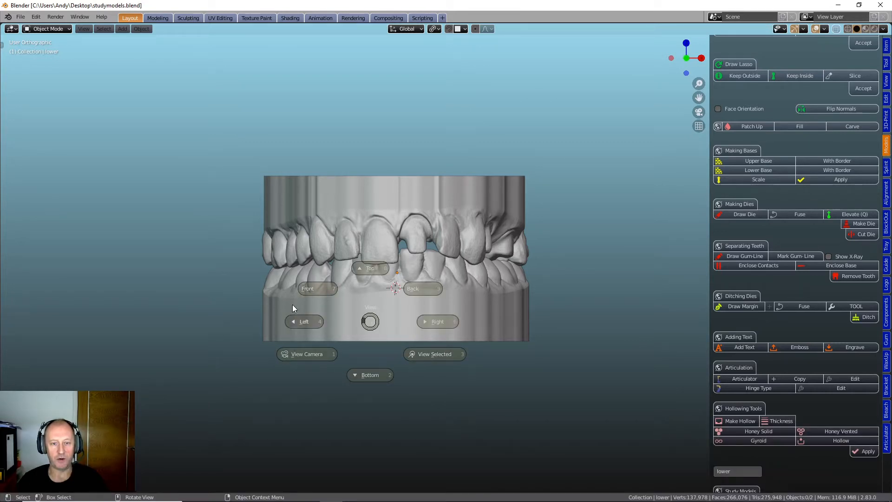
pyautogui.click(314, 289)
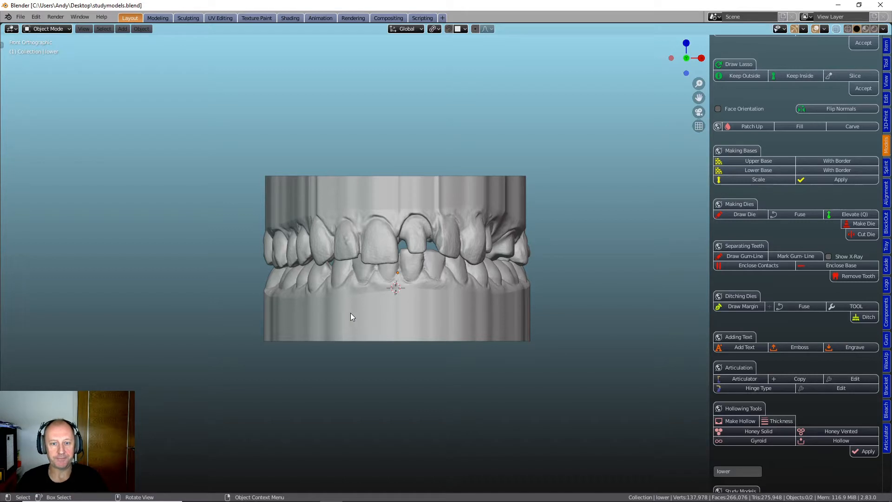
pyautogui.press('`')
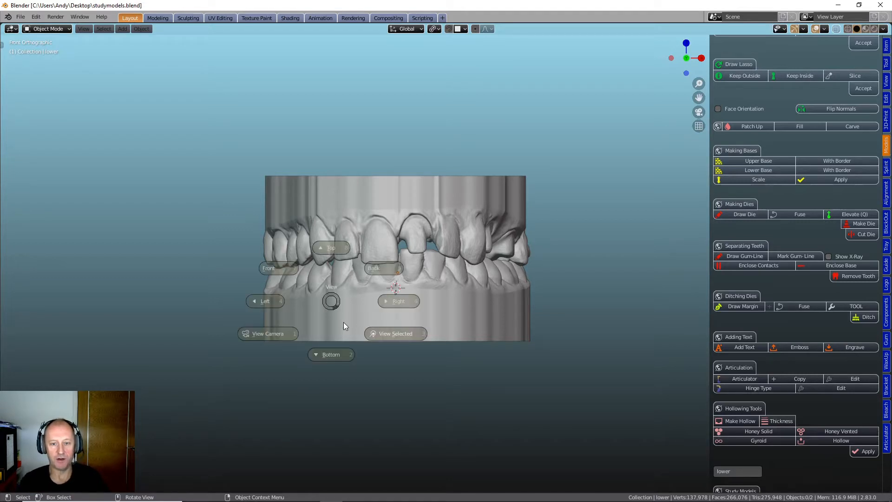
pyautogui.click(400, 300)
pyautogui.press('`')
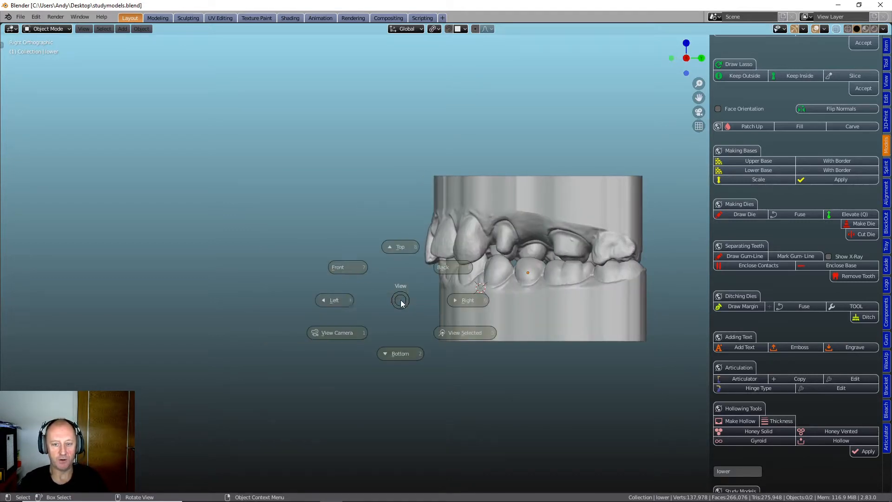
pyautogui.click(335, 299)
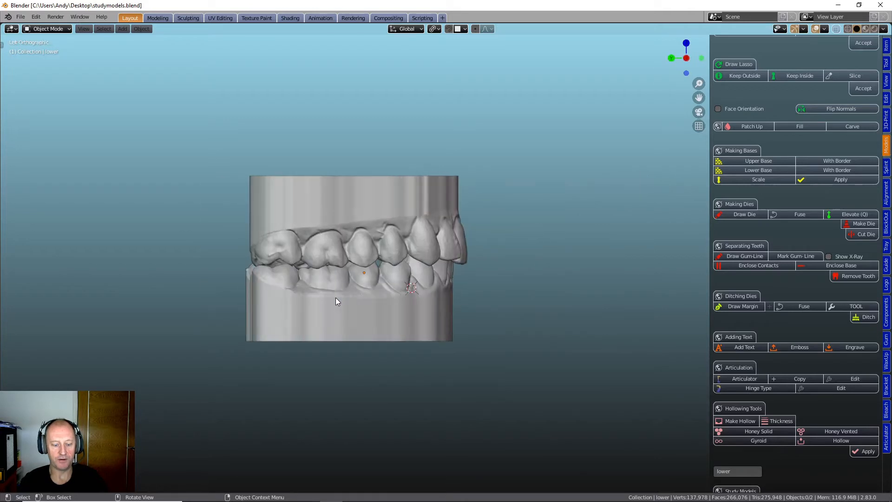
pyautogui.press('`')
pyautogui.click(337, 247)
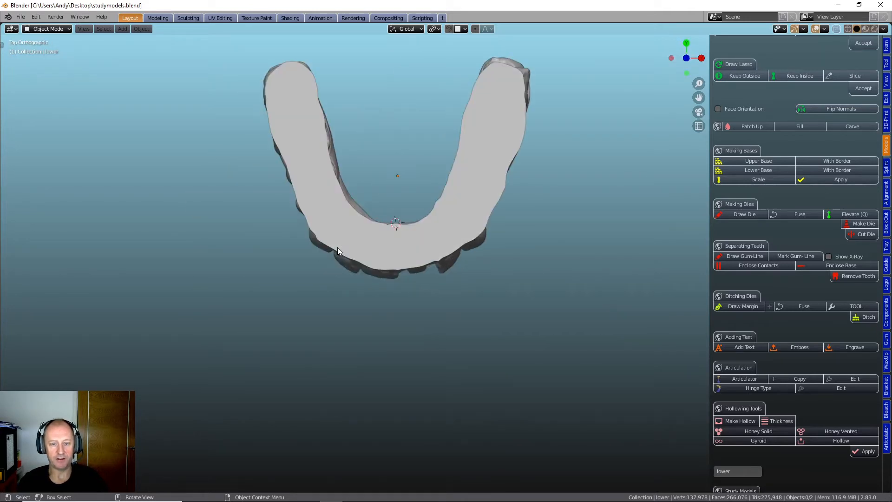
pyautogui.press('`')
pyautogui.click(341, 302)
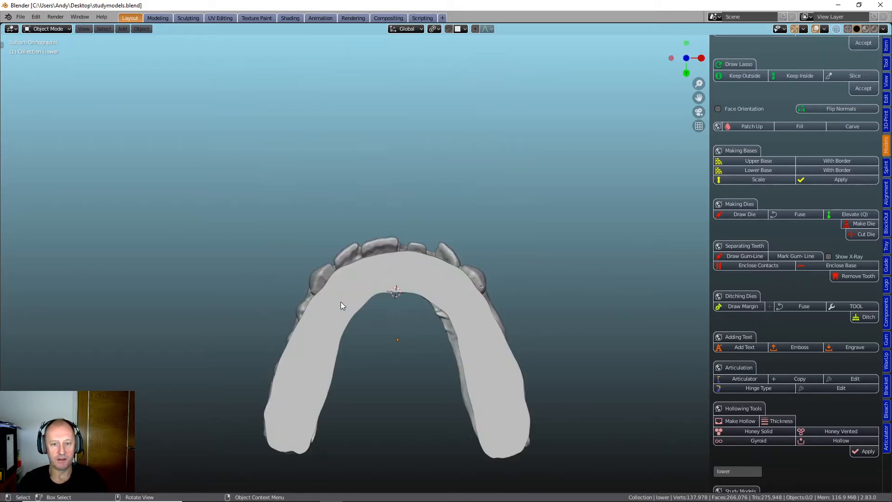
pyautogui.press('`')
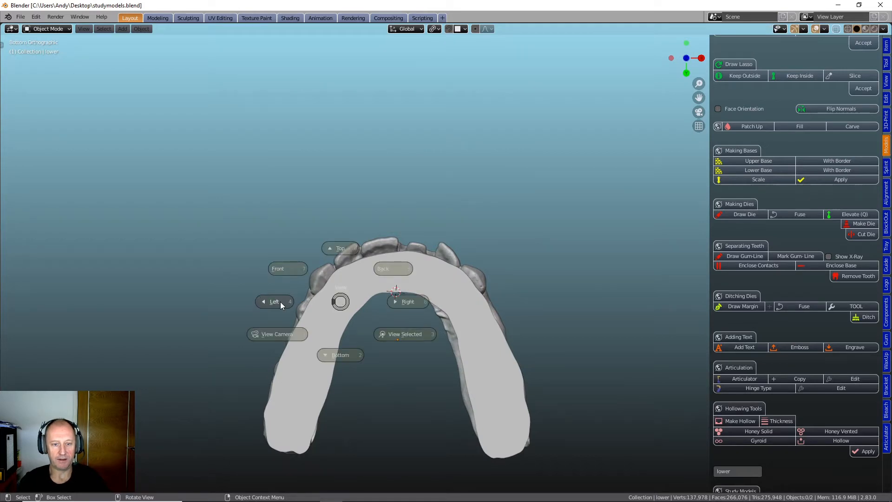
pyautogui.click(286, 271)
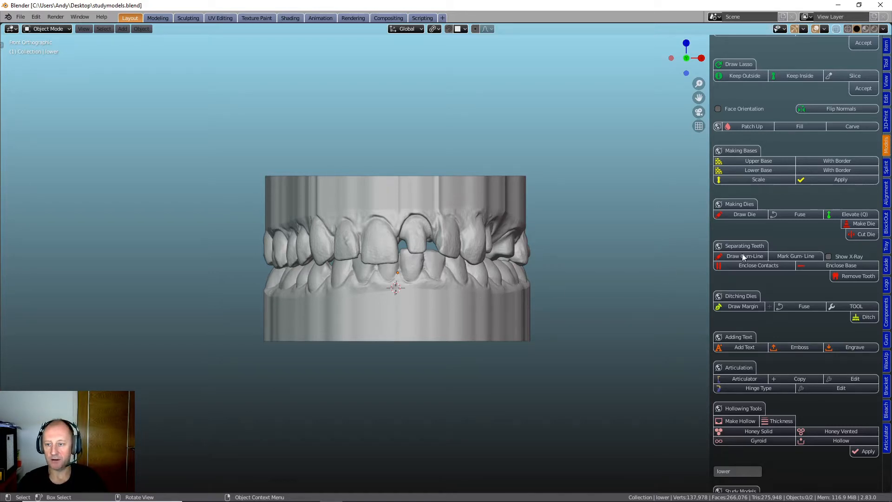
# - Name the upper and lower arches for the study model and import the study model boundary sheets
pyautogui.scroll(-10, 796, 241)
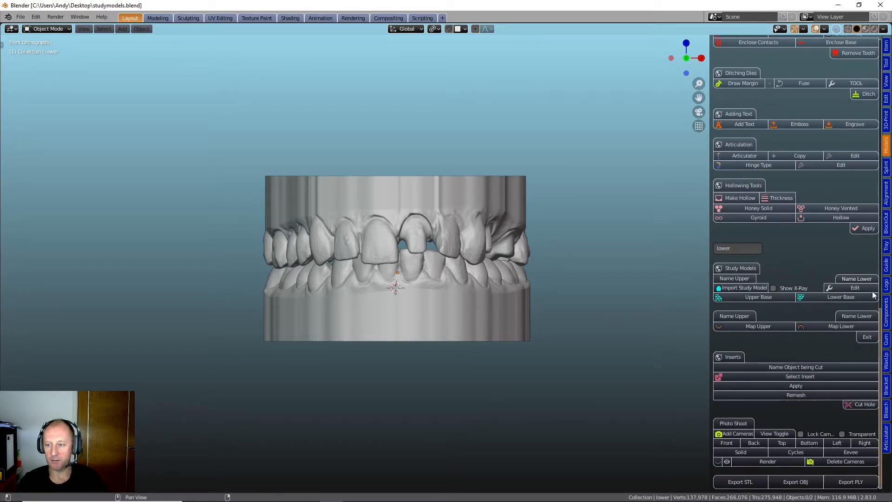
pyautogui.click(364, 199)
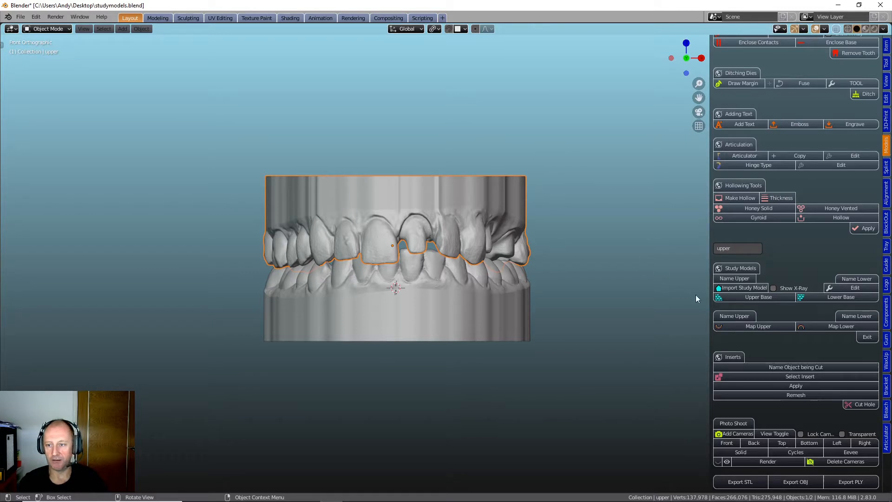
pyautogui.click(734, 280)
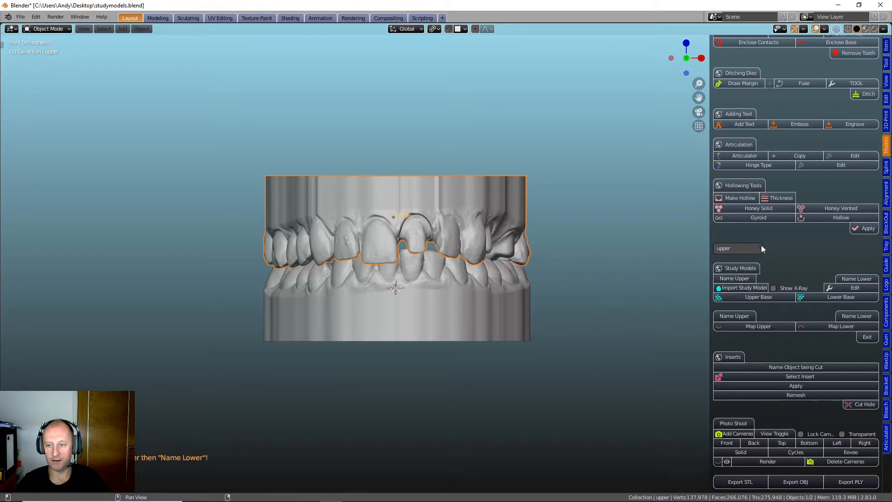
pyautogui.click(398, 312)
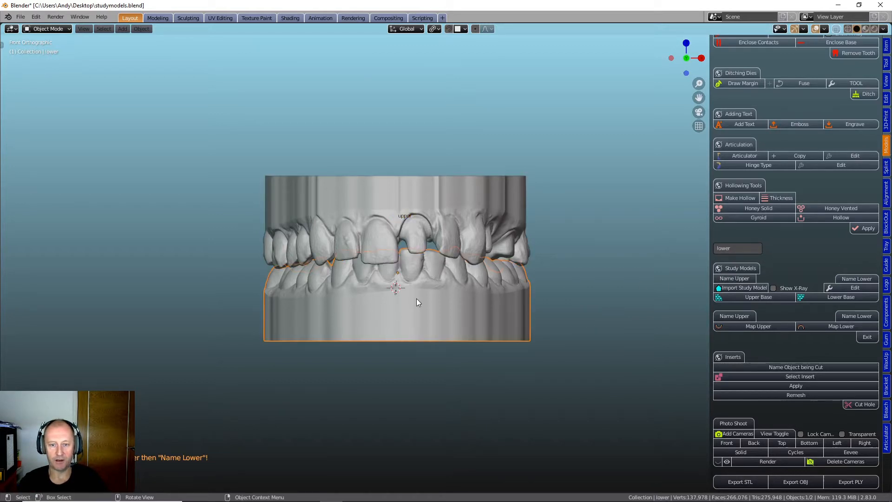
pyautogui.click(854, 280)
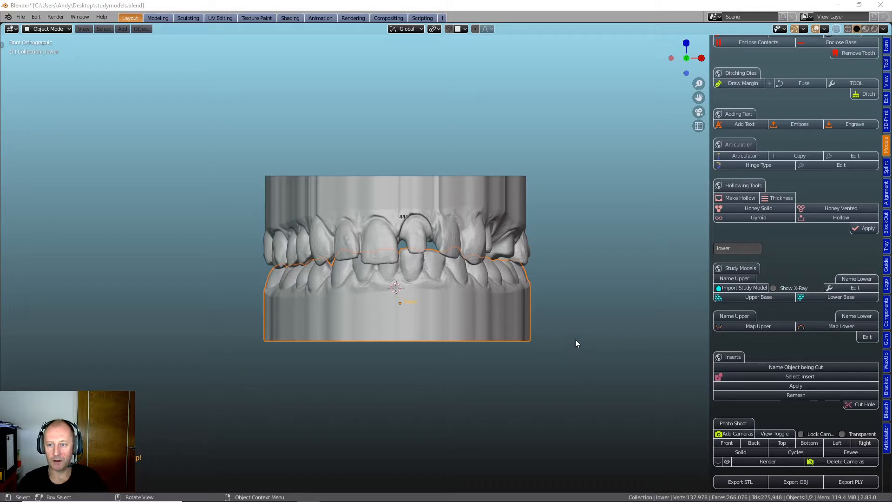
pyautogui.click(735, 291)
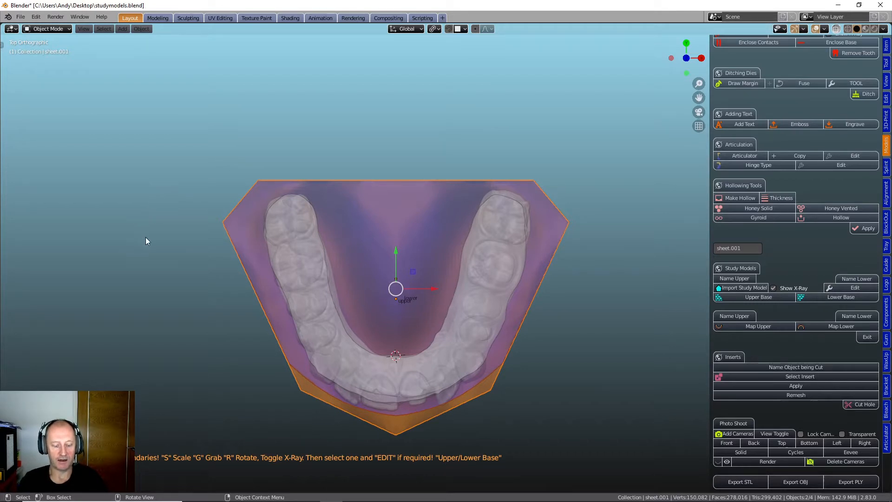
# - Scale and reposition both boundary sheets together in the top view so they surround the dental arches
pyautogui.press('s')
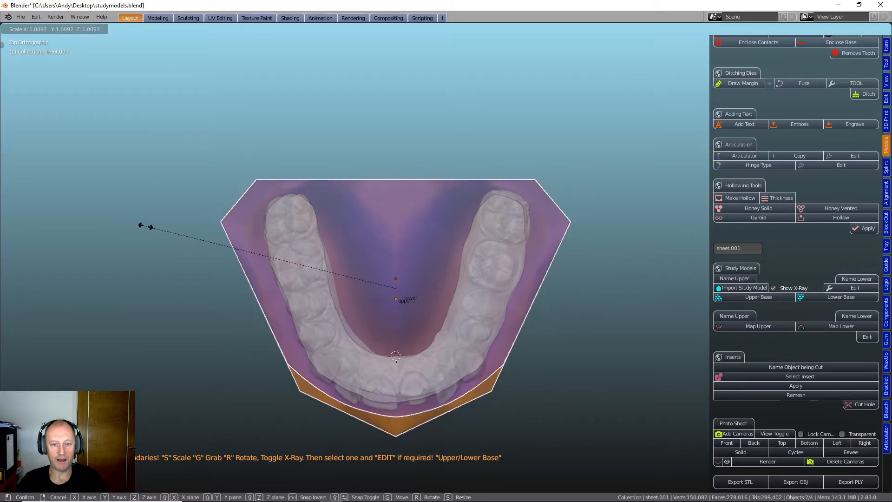
pyautogui.click(147, 228)
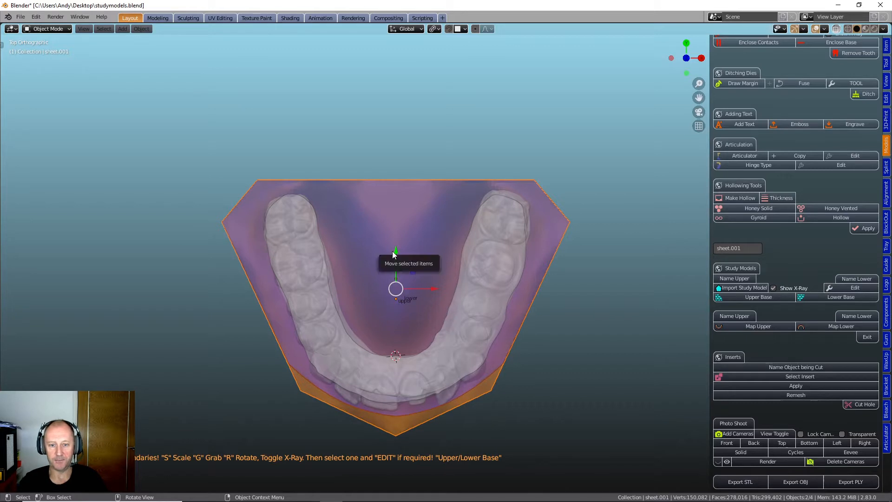
pyautogui.moveTo(394, 251); pyautogui.dragTo(400, 255)
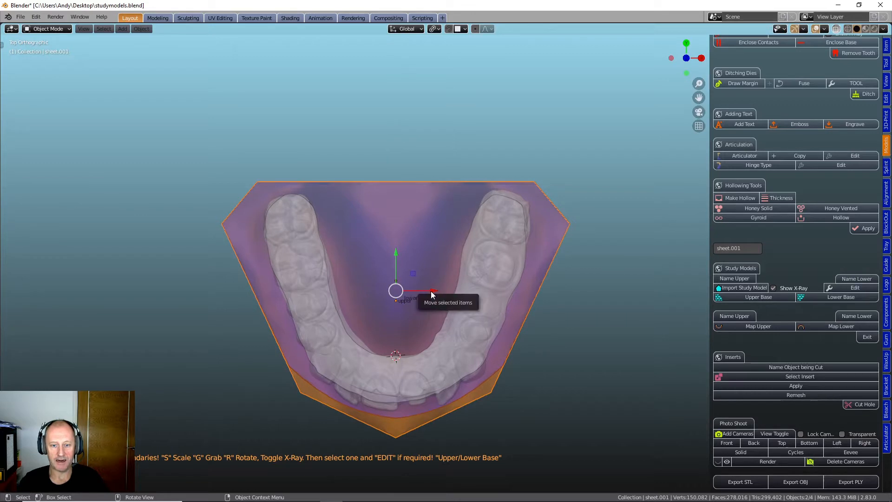
pyautogui.moveTo(430, 291); pyautogui.dragTo(433, 292)
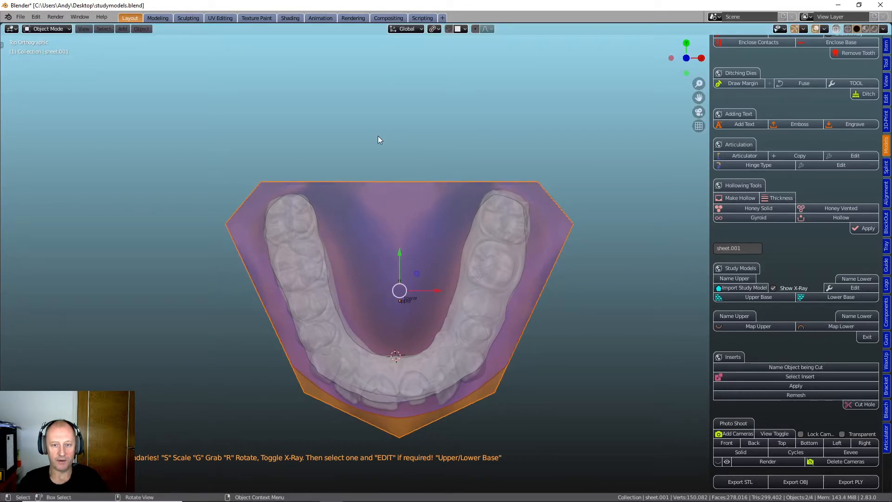
pyautogui.press('s')
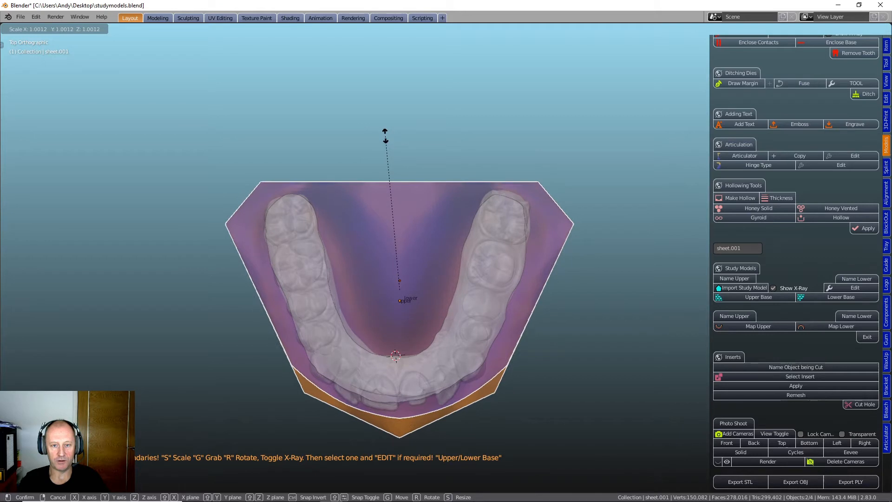
pyautogui.click(390, 139)
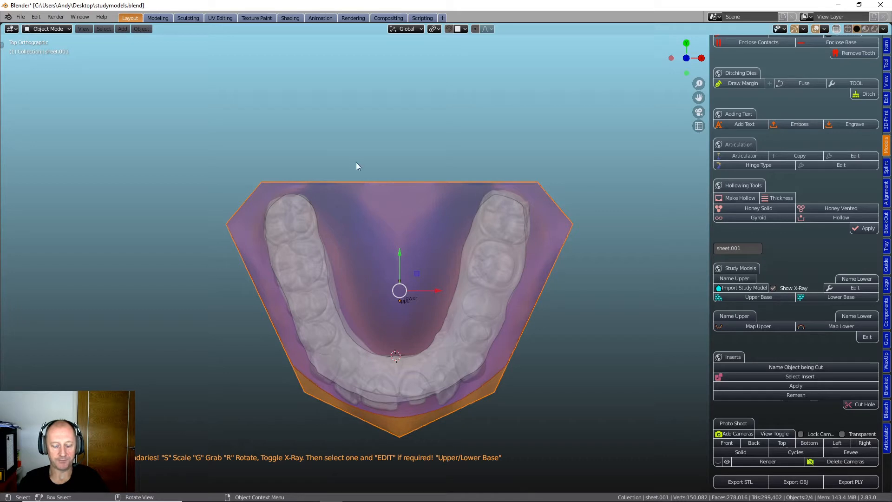
pyautogui.press('g')
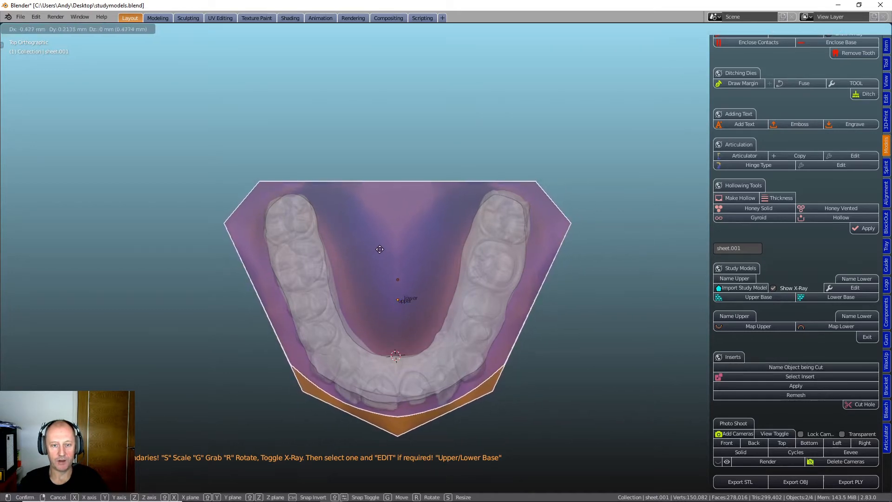
pyautogui.click(380, 249)
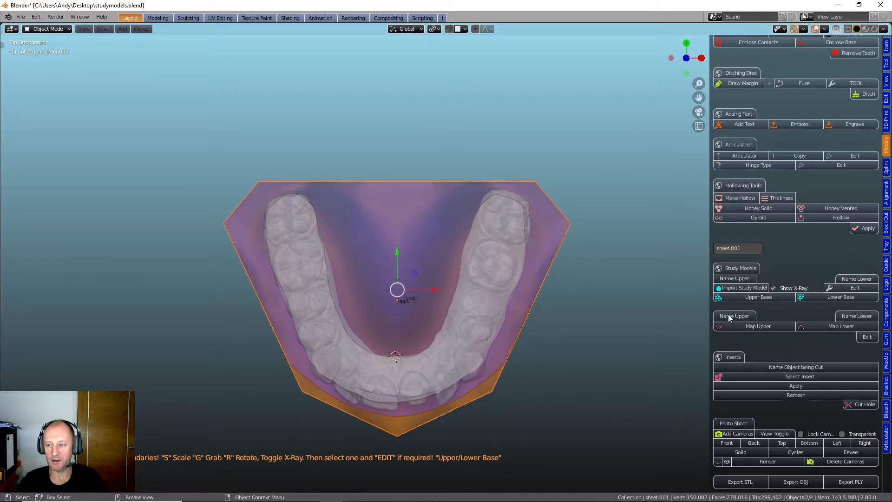
# - Turn off the X-ray display and adjust the height of both boundary sheets together along Z in the front view
pyautogui.click(773, 288)
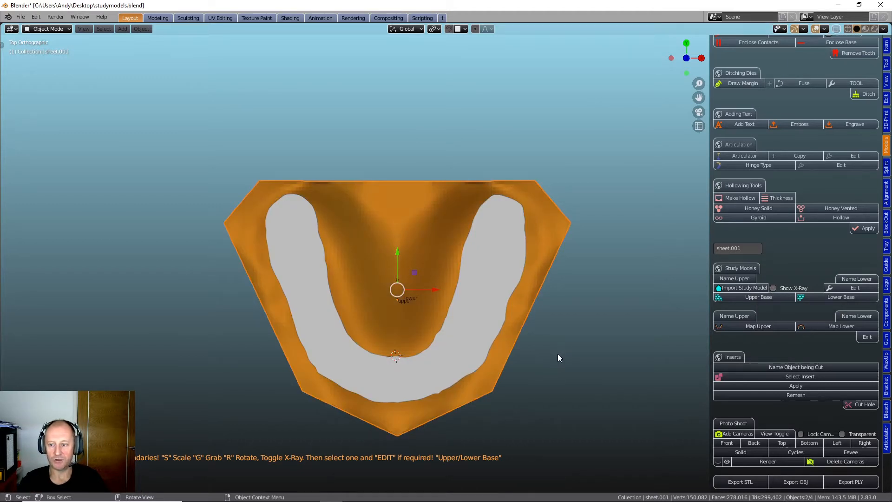
pyautogui.moveTo(548, 369); pyautogui.dragTo(538, 303, button='middle')
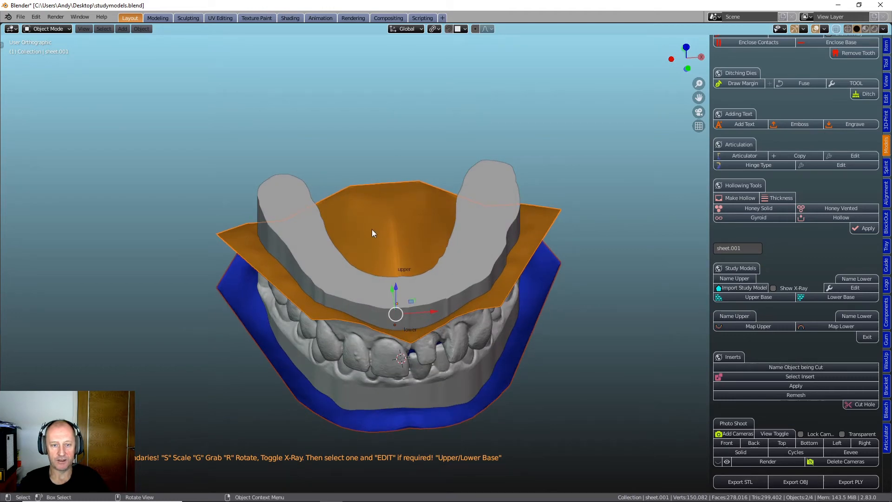
pyautogui.moveTo(372, 229); pyautogui.dragTo(387, 205, button='middle')
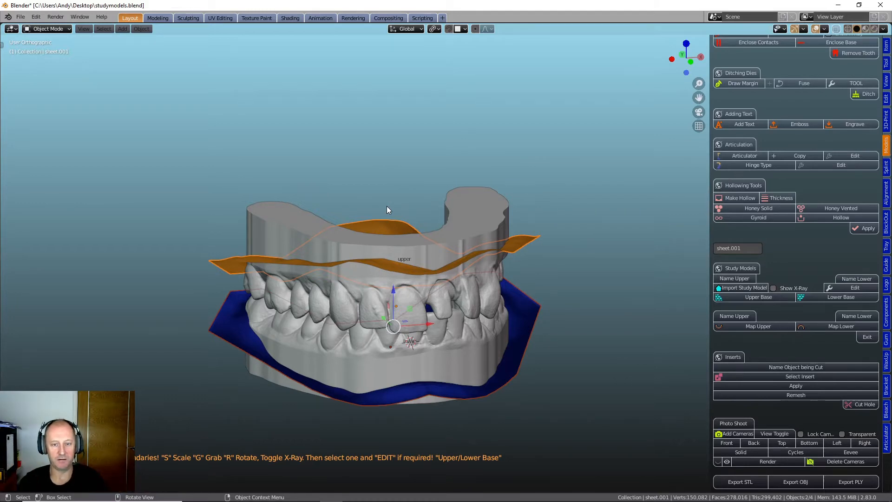
pyautogui.moveTo(382, 286); pyautogui.dragTo(362, 275, button='middle')
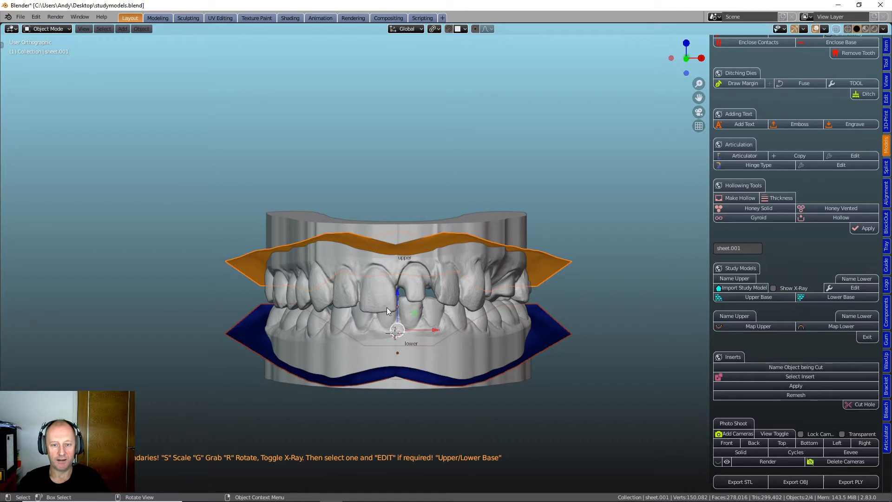
pyautogui.moveTo(386, 308); pyautogui.dragTo(386, 291, button='middle')
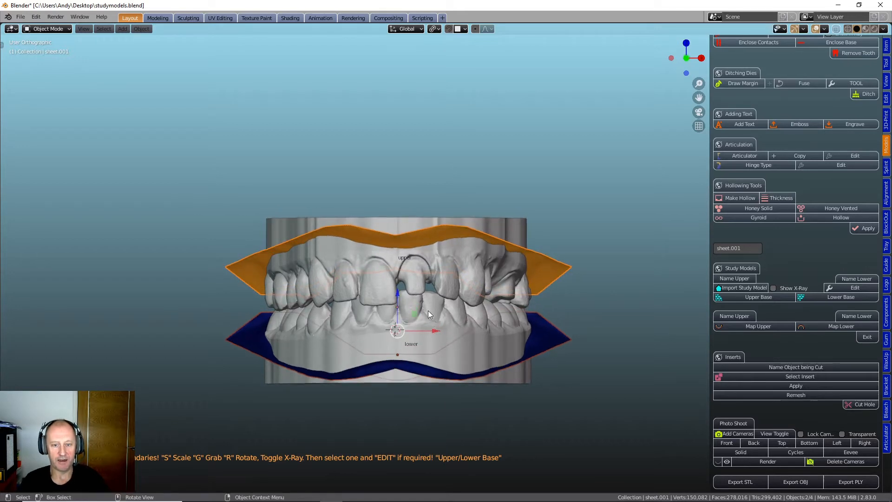
pyautogui.press('`')
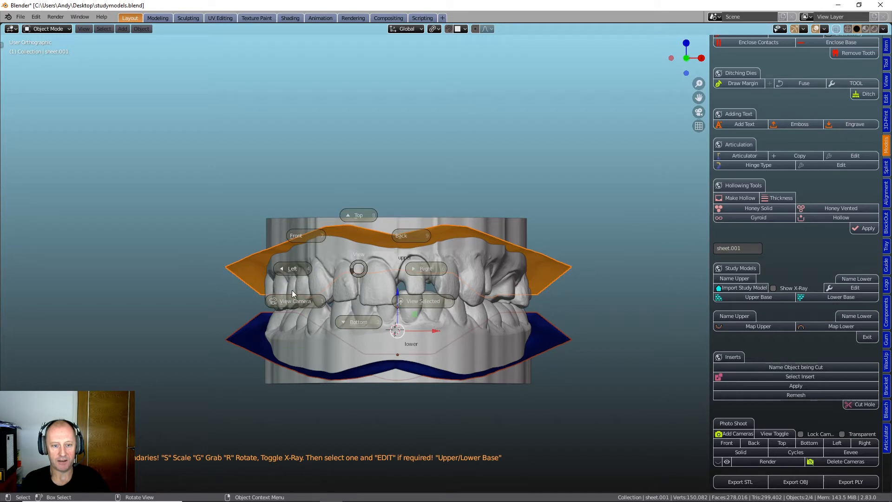
pyautogui.click(301, 235)
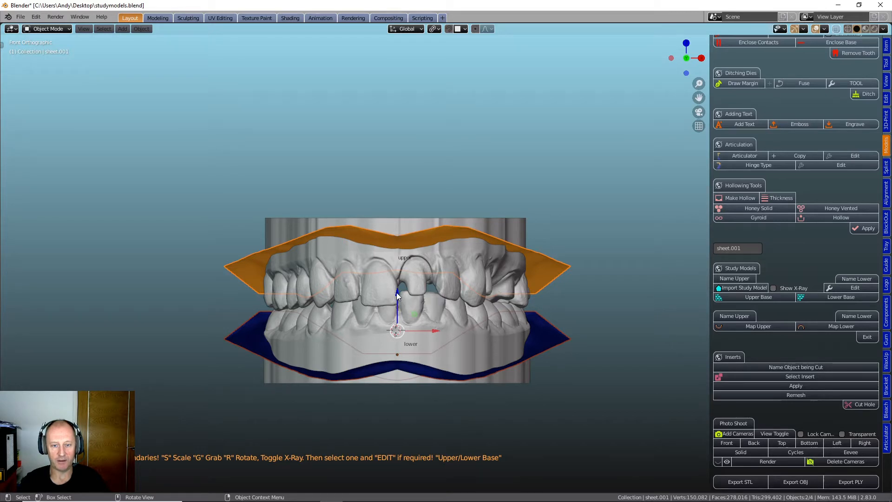
pyautogui.moveTo(397, 296)
pyautogui.mouseDown()
pyautogui.moveTo(400, 281)
pyautogui.moveTo(400, 294)
pyautogui.mouseUp()
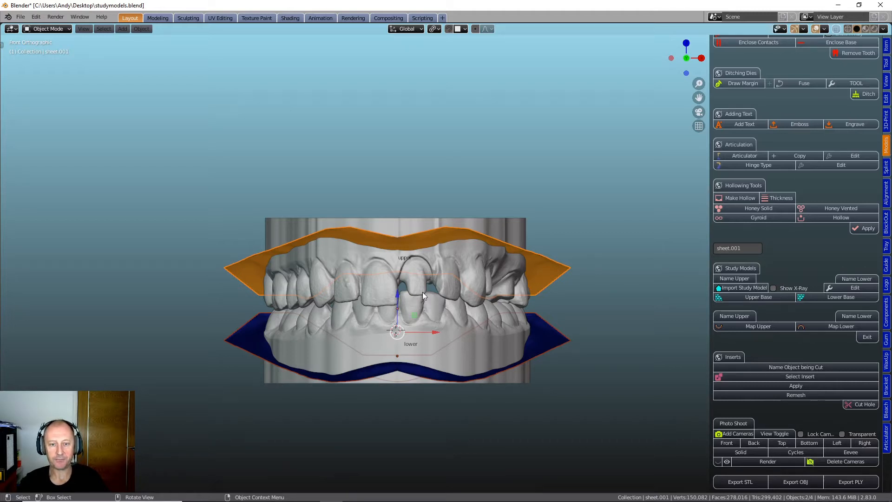
# - Select only the upper boundary sheet and raise it slightly along Z
pyautogui.click(406, 240)
pyautogui.click(400, 238)
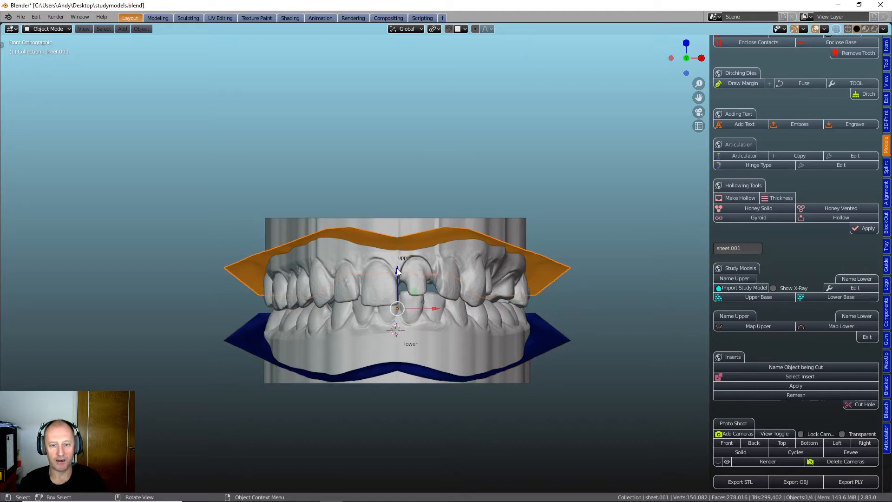
pyautogui.moveTo(397, 272); pyautogui.dragTo(397, 267)
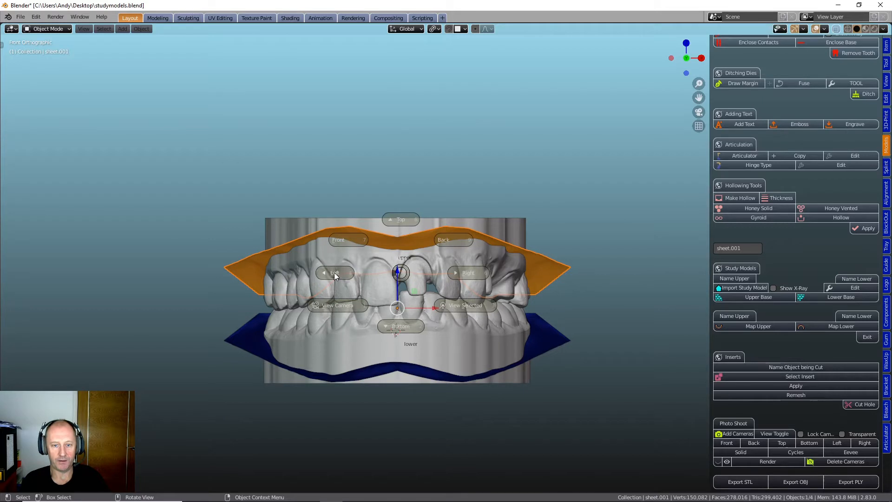
# - Rotate the upper boundary sheet a few degrees in the left view to follow the upper gum line
pyautogui.press('ctrl+KP_3')
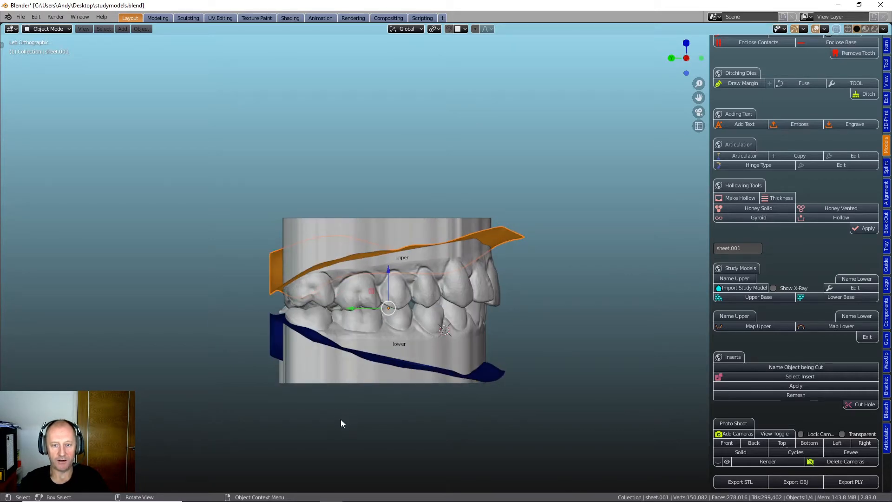
pyautogui.press('r')
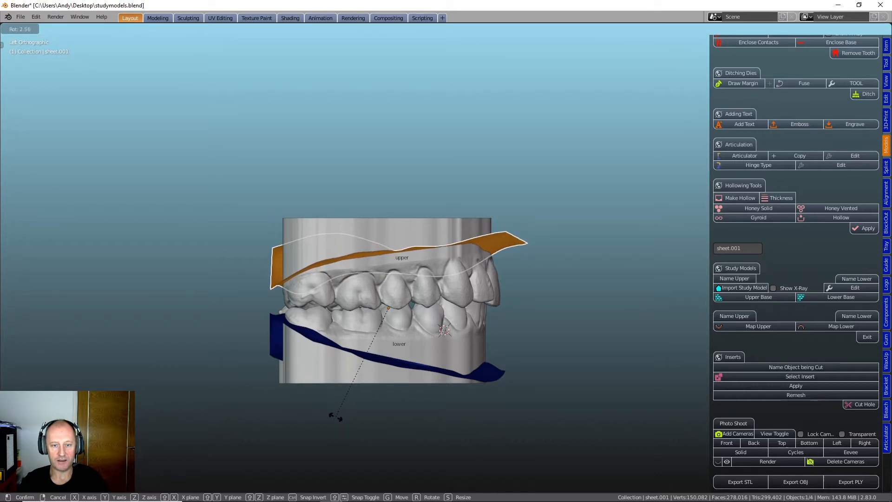
pyautogui.click(332, 415)
pyautogui.moveTo(395, 397); pyautogui.dragTo(181, 389, button='middle')
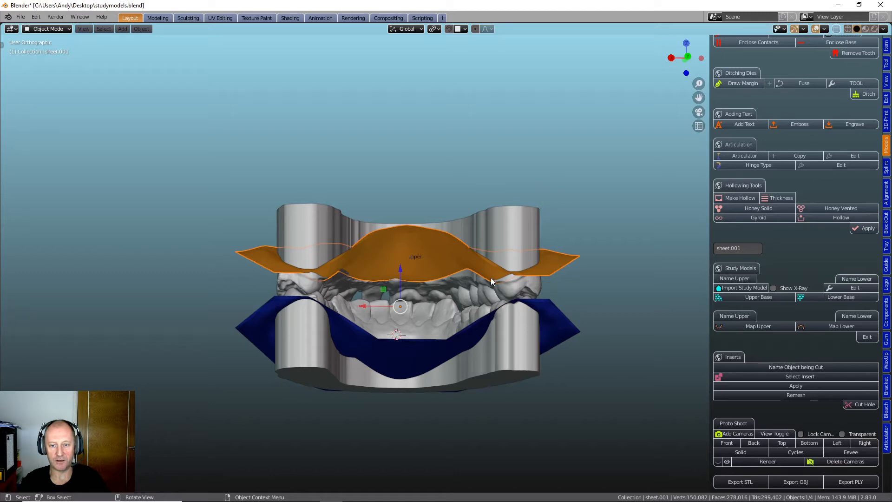
# - Raise the upper boundary sheet slightly along Z above the upper front teeth
pyautogui.moveTo(382, 318); pyautogui.dragTo(582, 328, button='middle')
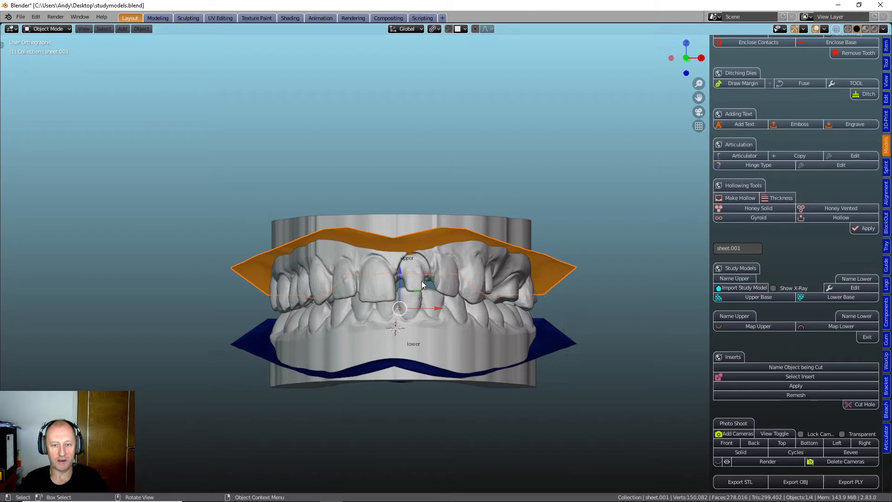
pyautogui.scroll(5, 412, 256)
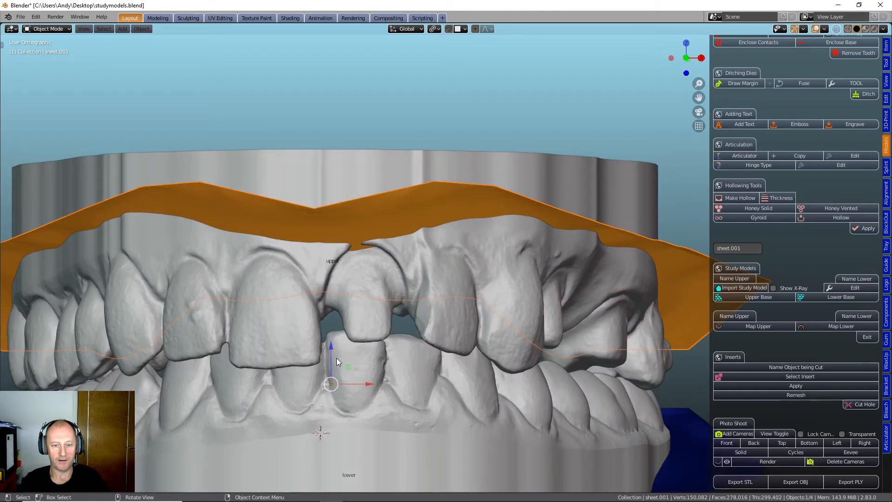
pyautogui.moveTo(331, 349); pyautogui.dragTo(333, 342)
pyautogui.scroll(-5, 336, 339)
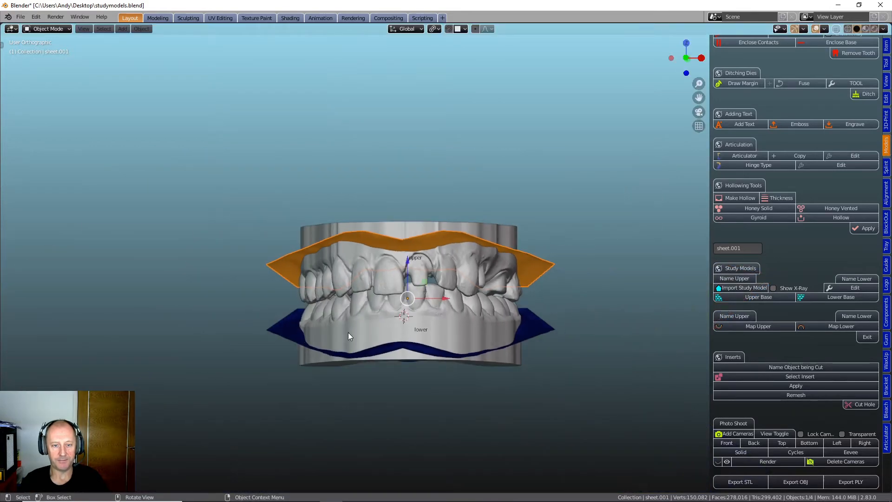
pyautogui.moveTo(354, 337); pyautogui.dragTo(353, 336, button='middle')
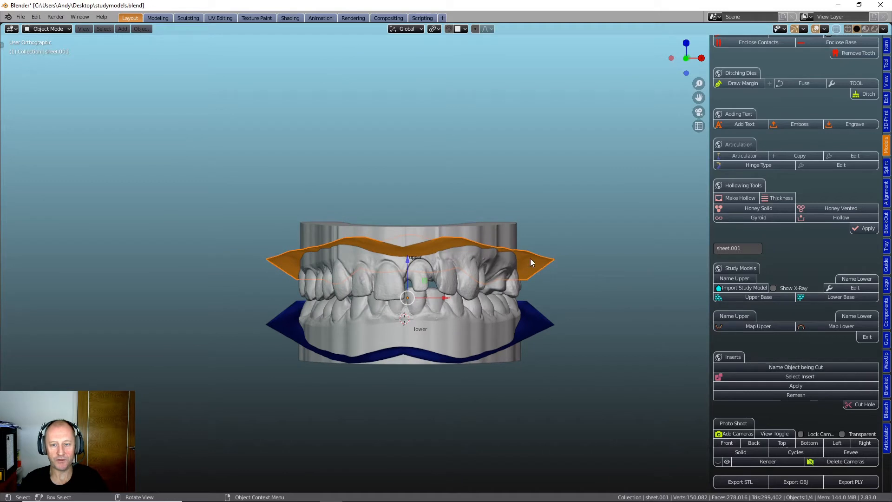
# - Select the lower boundary sheet, raise it slightly along Z, and rotate it a few degrees in the left view
pyautogui.click(385, 337)
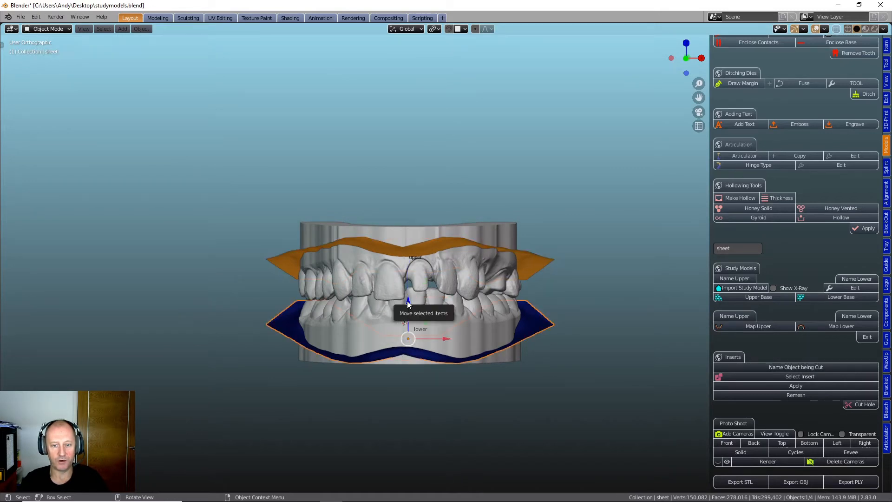
pyautogui.moveTo(407, 300); pyautogui.dragTo(407, 289)
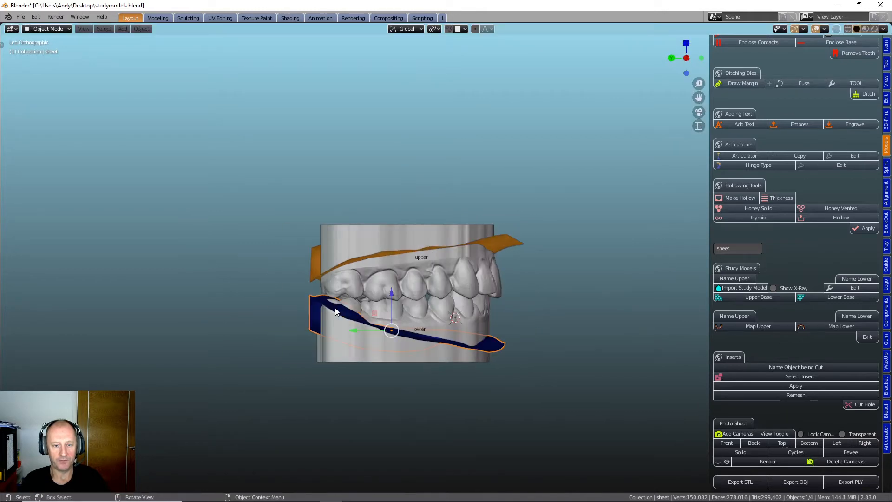
pyautogui.press('ctrl+KP_3')
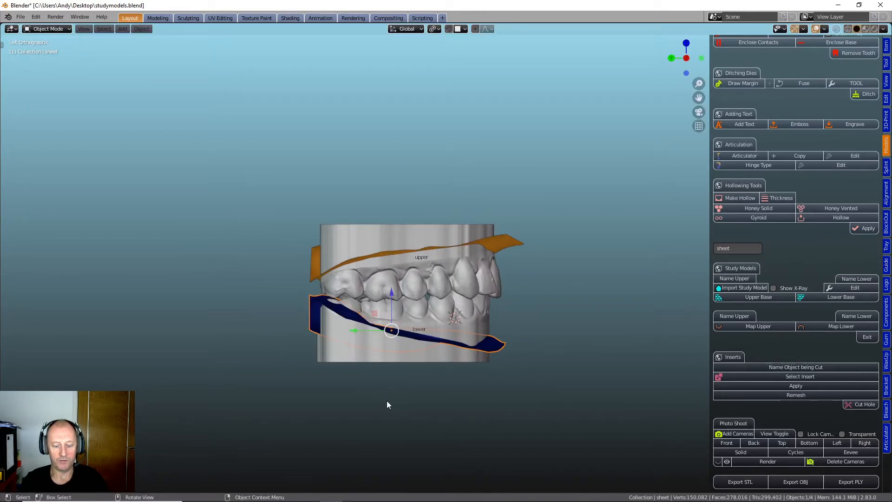
pyautogui.press('r')
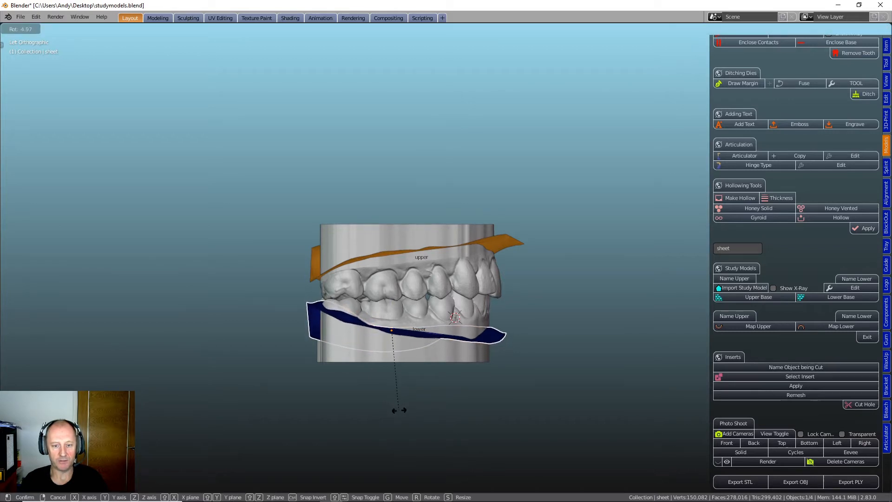
pyautogui.click(403, 413)
# - Examine from behind and in front how both boundary sheets meet the arches, especially around the rear lower molars
pyautogui.moveTo(376, 397); pyautogui.dragTo(367, 344, button='middle')
pyautogui.moveTo(421, 339); pyautogui.dragTo(500, 329, button='middle')
pyautogui.scroll(4, 502, 329)
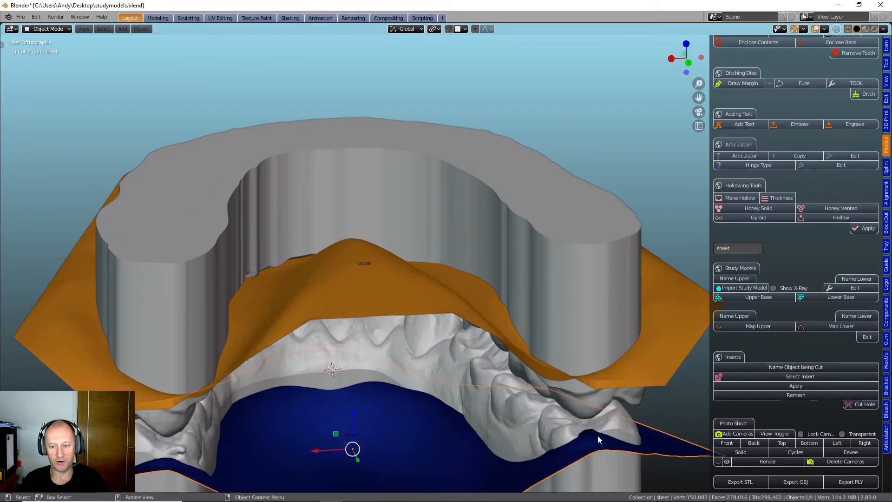
pyautogui.scroll(-2, 581, 431)
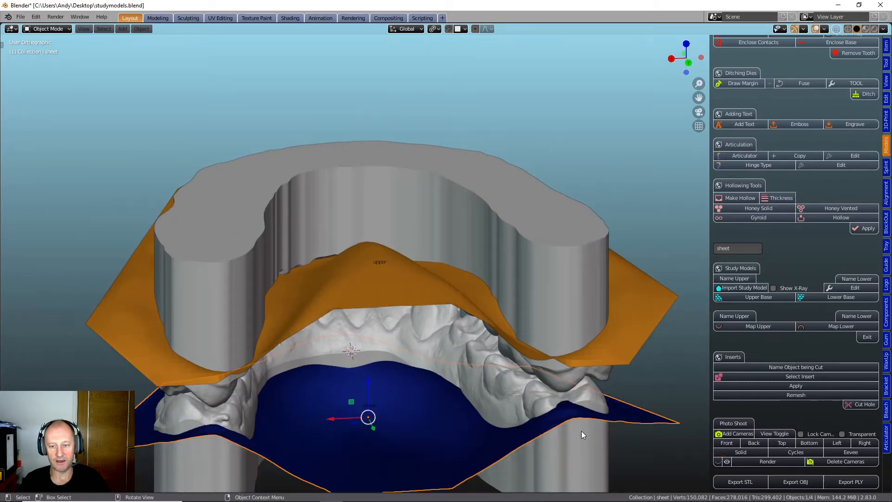
pyautogui.scroll(-2, 581, 430)
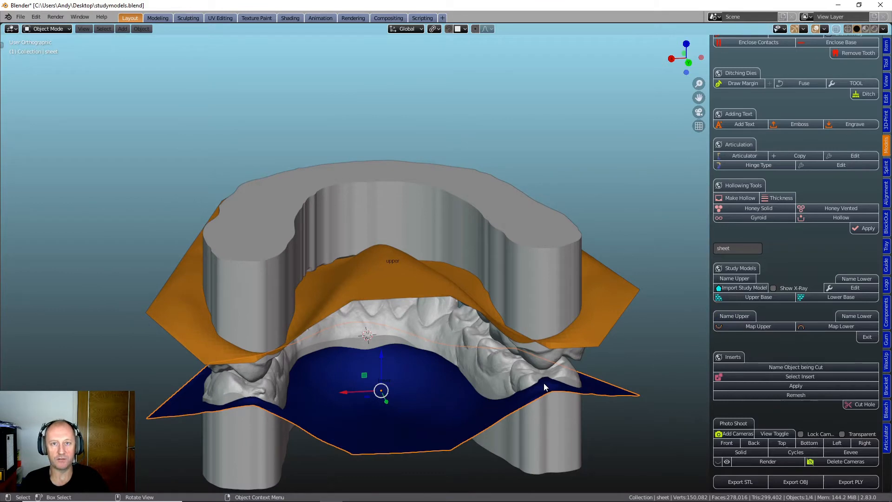
pyautogui.moveTo(518, 389); pyautogui.dragTo(286, 362, button='middle')
pyautogui.scroll(-2, 295, 362)
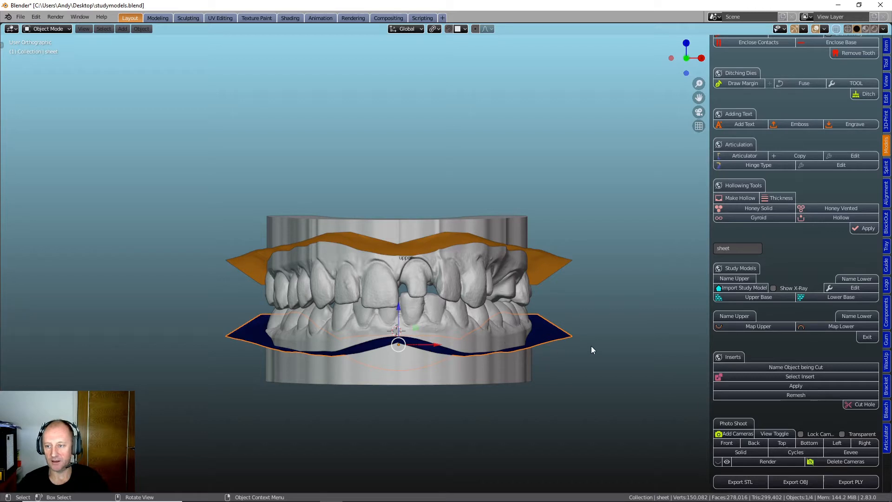
# - Edit the lower boundary sheet and pull it down on the cheek side of the rearmost molar, using a proportional size of 6.12
pyautogui.click(841, 288)
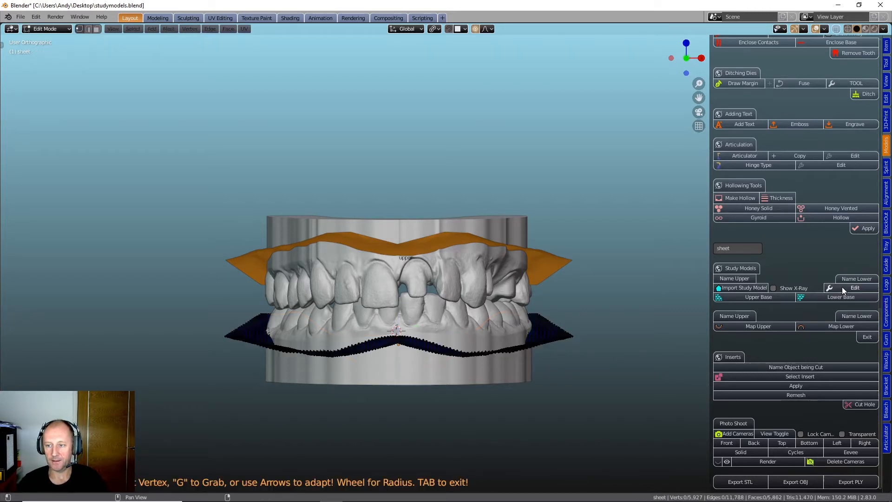
pyautogui.scroll(4, 495, 363)
pyautogui.scroll(-1, 497, 364)
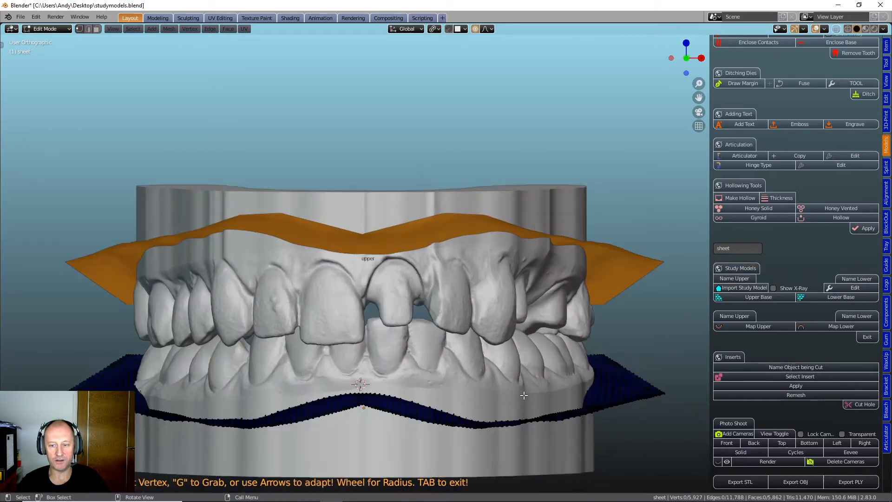
pyautogui.moveTo(525, 395); pyautogui.dragTo(522, 412, button='middle')
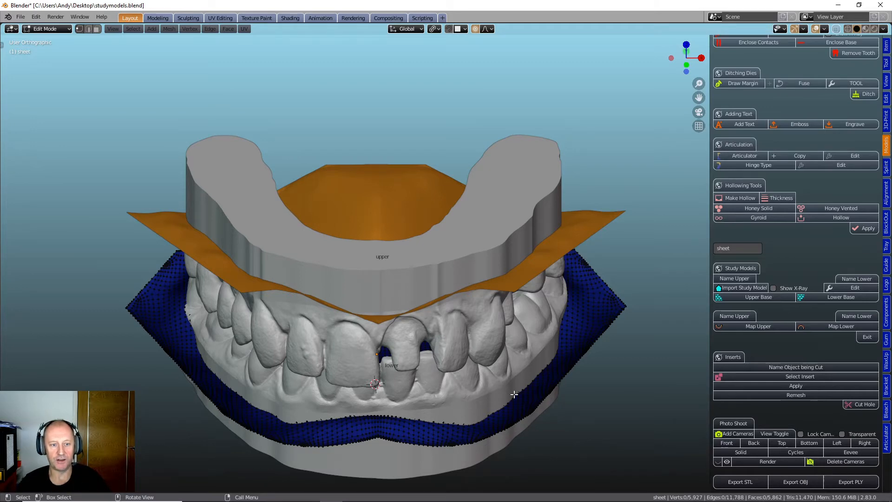
pyautogui.moveTo(342, 343); pyautogui.dragTo(407, 347, button='middle')
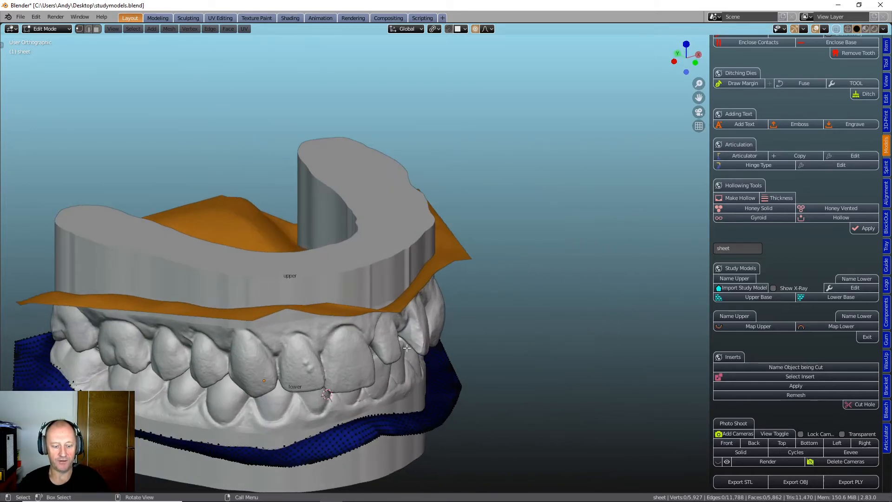
pyautogui.keyDown('shift'); pyautogui.moveTo(352, 365); pyautogui.dragTo(487, 303, button='middle'); pyautogui.keyUp('shift')
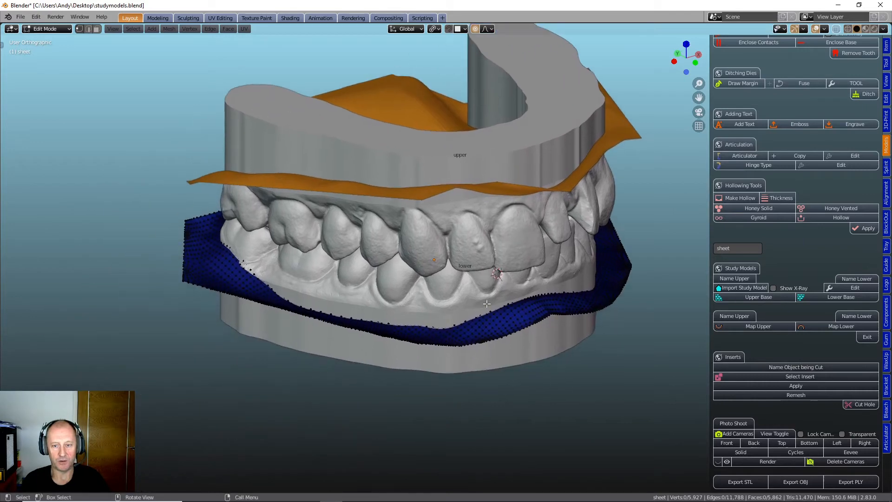
pyautogui.moveTo(249, 282); pyautogui.dragTo(403, 311, button='middle')
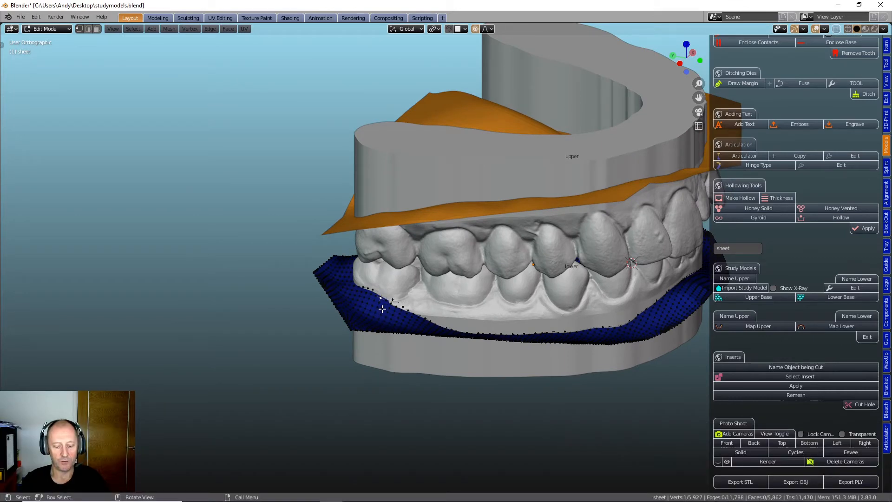
pyautogui.press('g')
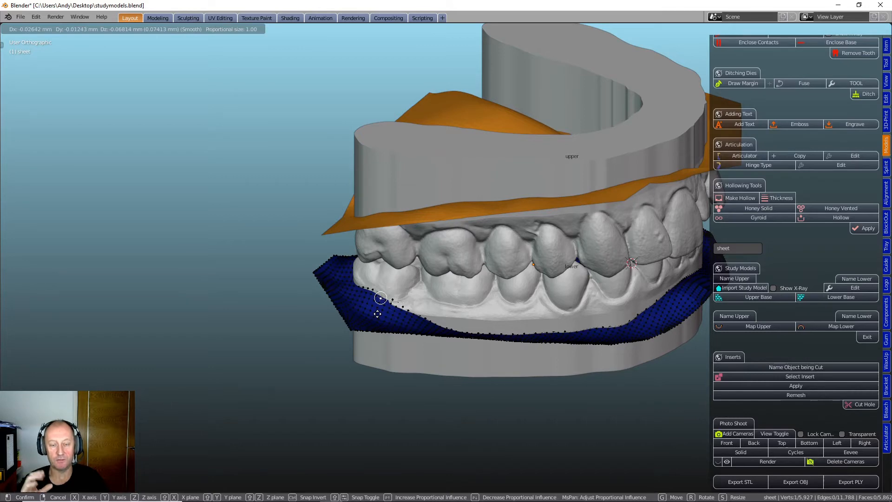
pyautogui.scroll(-1, 377, 314)
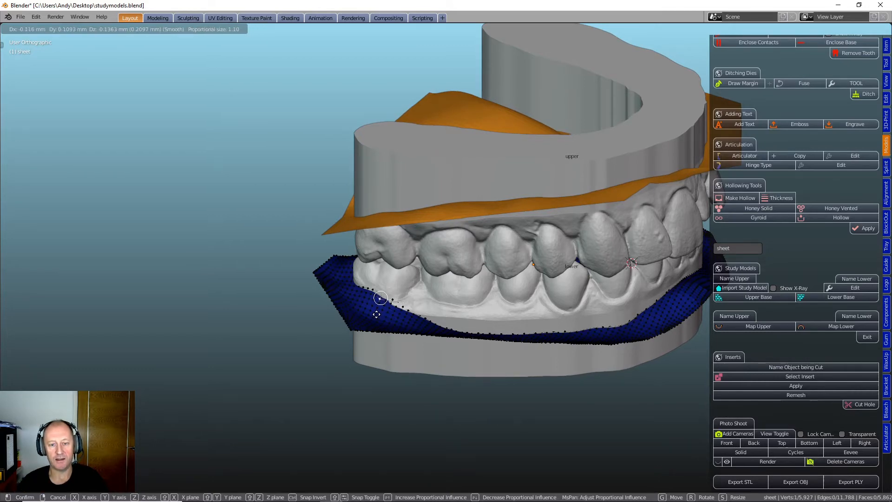
pyautogui.scroll(-18, 377, 314)
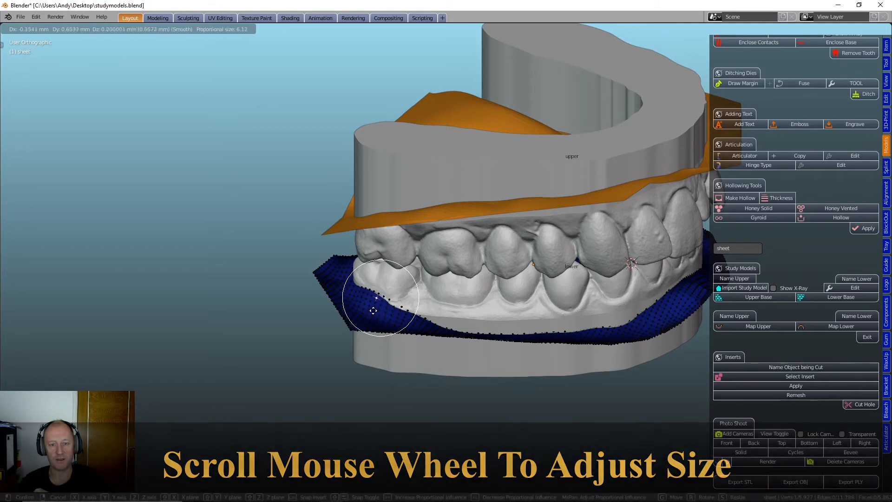
pyautogui.click(374, 318)
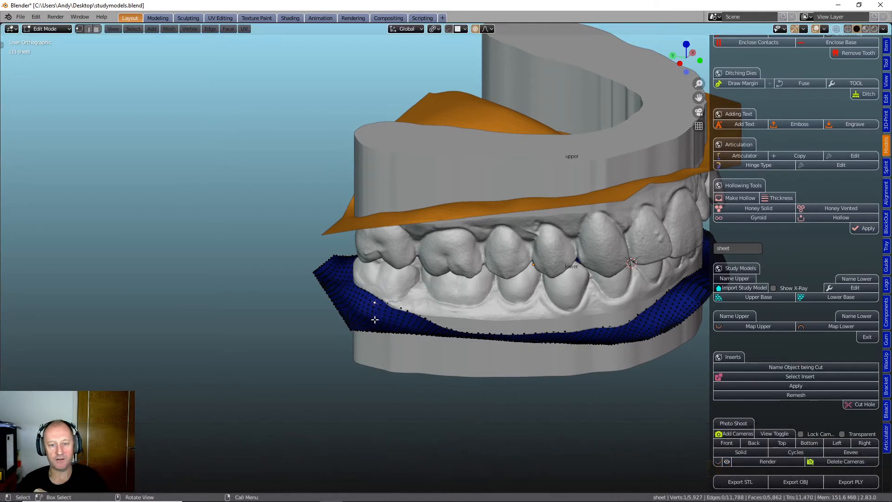
# - Lower the sheet behind the rearmost lower molar with proportional editing, and raise it slightly at the neighbouring point towards the cheek
pyautogui.moveTo(407, 323); pyautogui.dragTo(532, 330, button='middle')
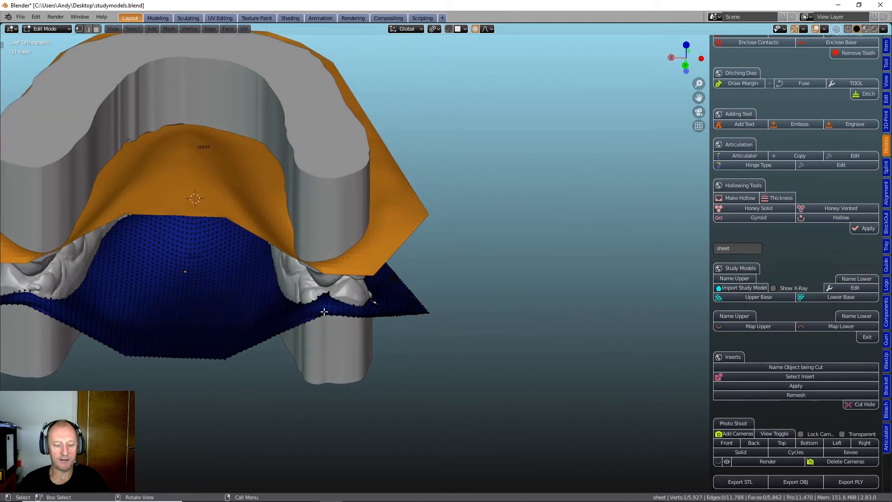
pyautogui.scroll(4, 325, 312)
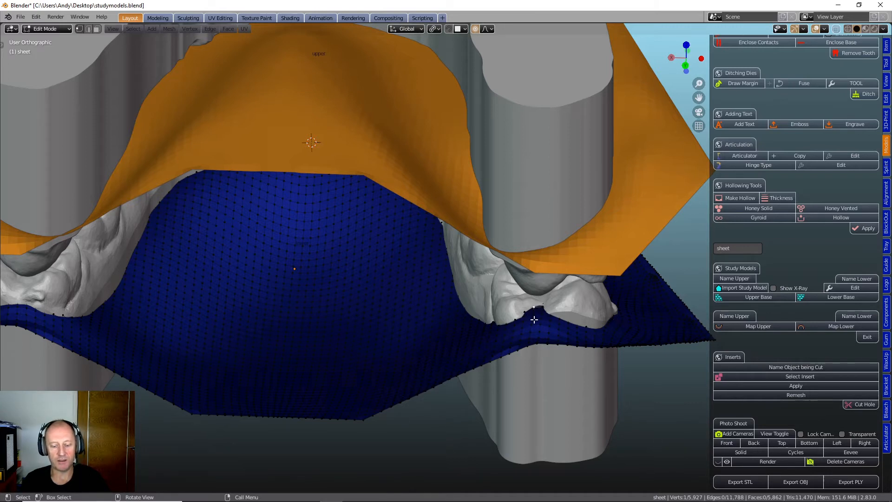
pyautogui.press('g')
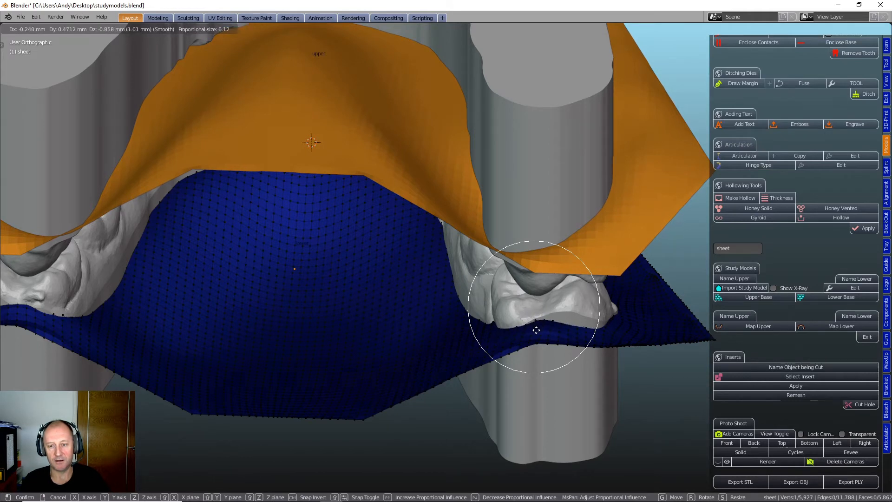
pyautogui.click(536, 331)
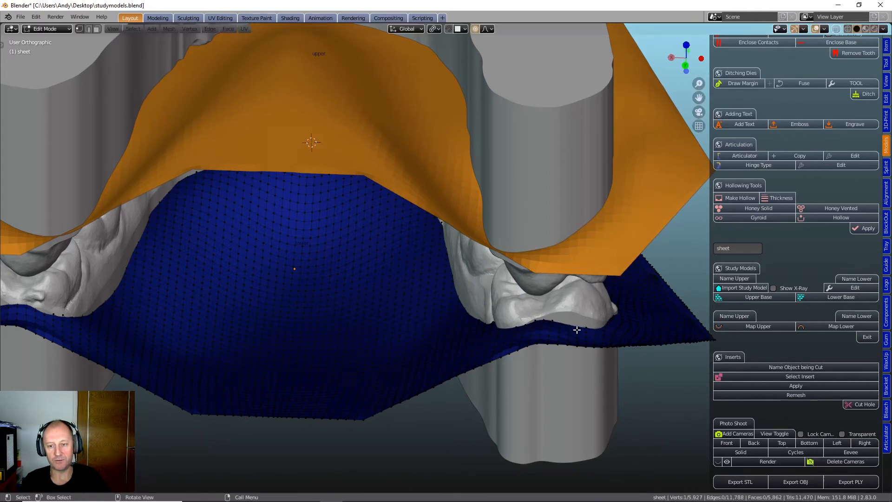
pyautogui.press('g')
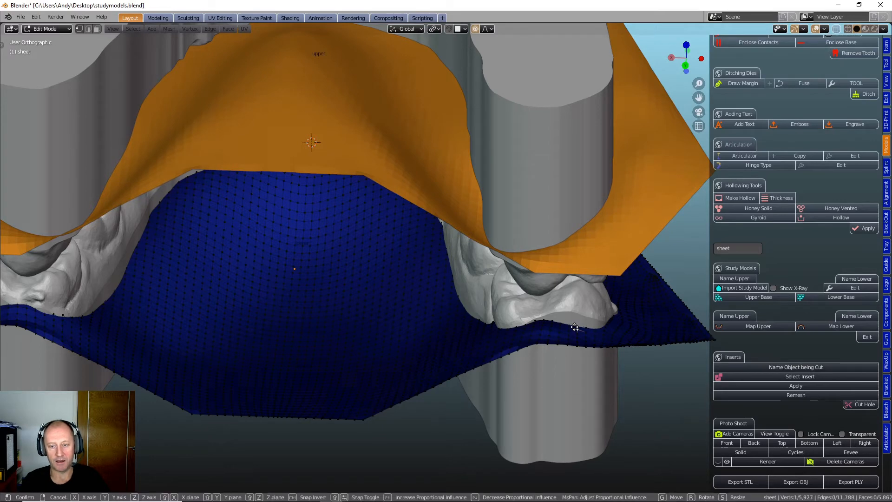
pyautogui.click(578, 317)
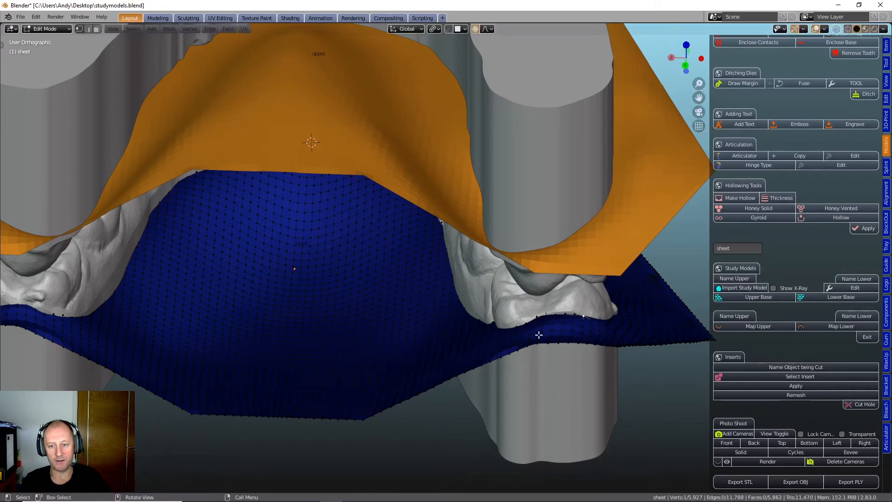
# - On the tongue side, pull the lower sheet down beside the rearmost molar and nudge it up slightly beside the next molar forward
pyautogui.moveTo(481, 334); pyautogui.dragTo(488, 349, button='middle')
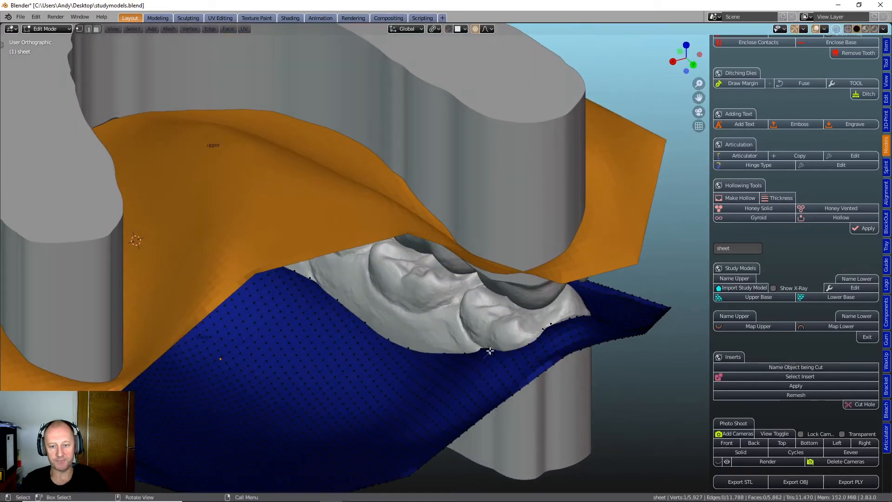
pyautogui.press('g')
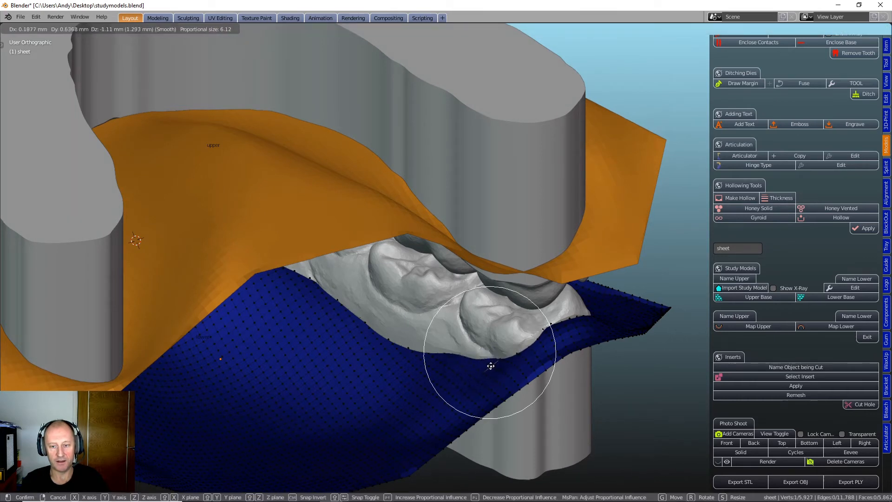
pyautogui.click(491, 365)
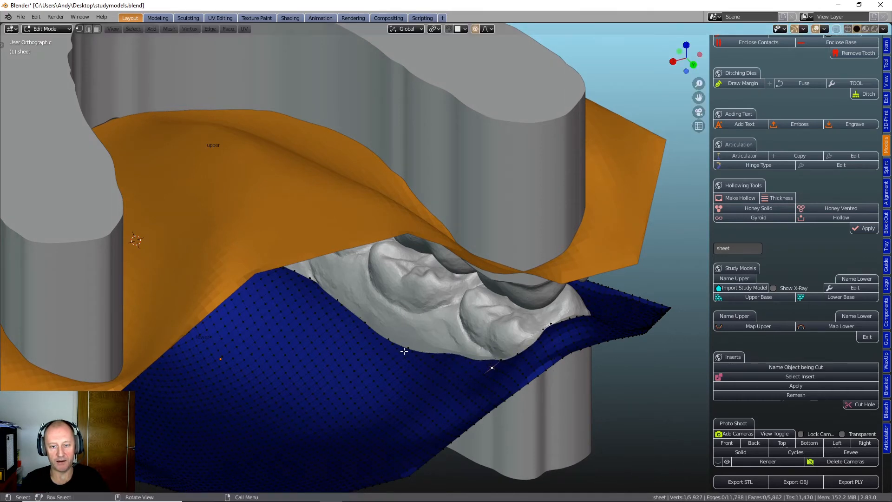
pyautogui.press('g')
pyautogui.click(384, 344)
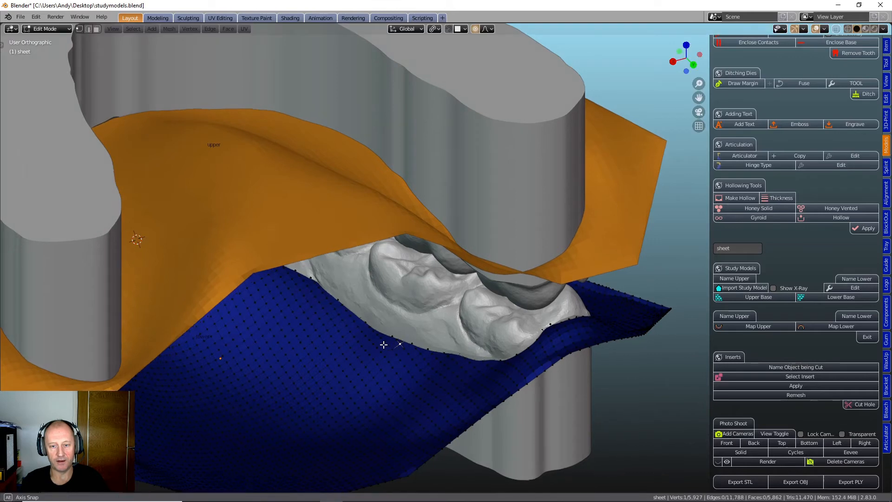
# - Lower the edge of the lower boundary sheet at two neighbouring points beside the premolars on the tongue side, using proportional editing
pyautogui.moveTo(383, 344); pyautogui.dragTo(355, 331, button='middle')
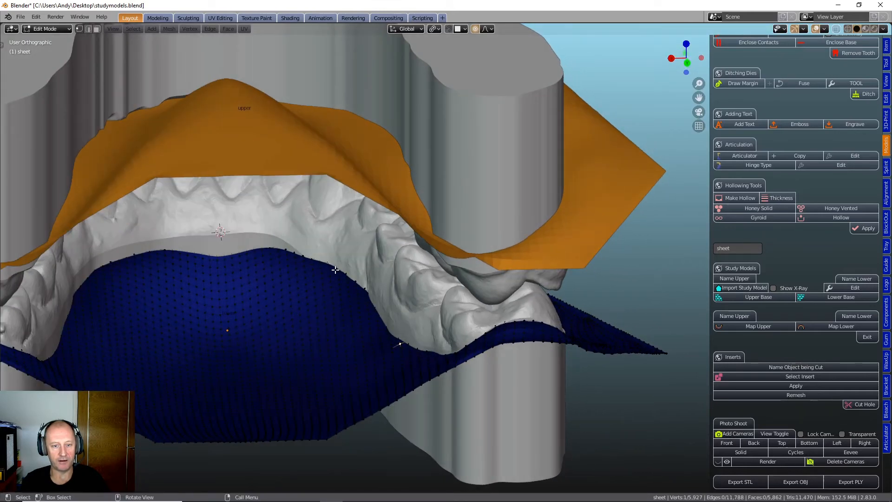
pyautogui.press('g')
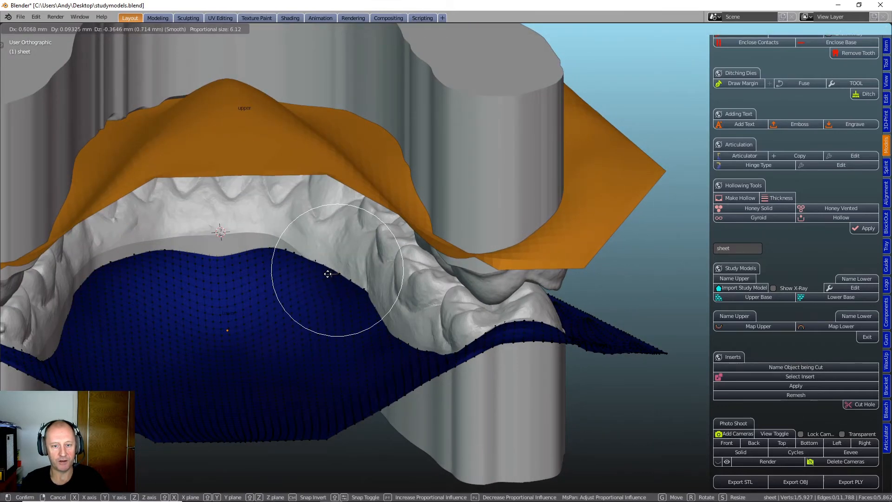
pyautogui.click(330, 273)
pyautogui.press('g')
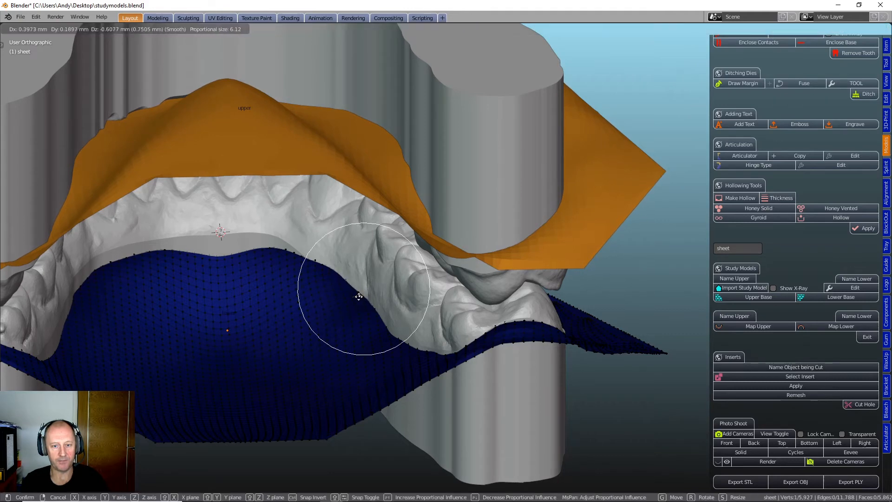
pyautogui.click(358, 299)
# - Raise the tongue-side edge of the lower sheet behind the front teeth at three points so it follows the gum
pyautogui.moveTo(179, 279); pyautogui.dragTo(165, 283, button='middle')
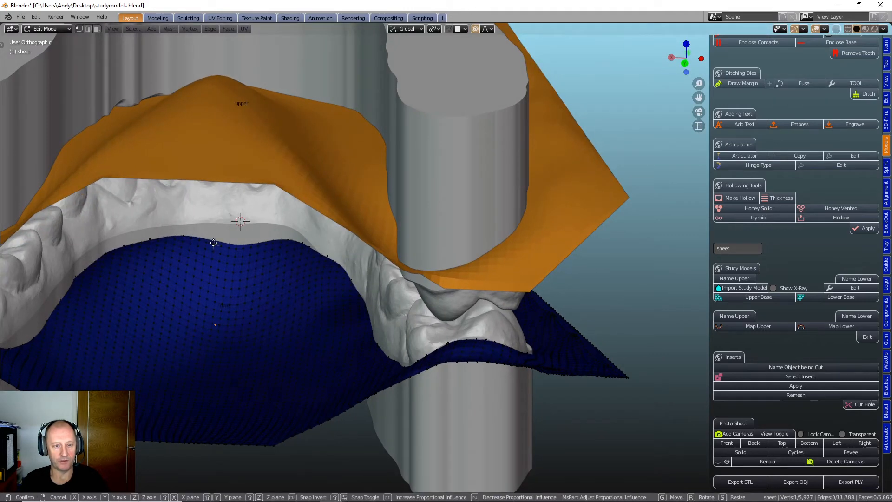
pyautogui.press('g')
pyautogui.click(258, 242)
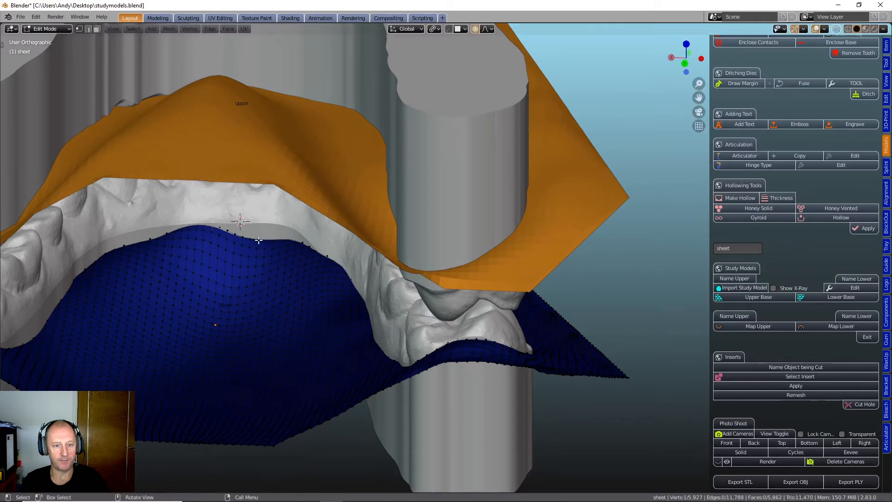
pyautogui.press('g')
pyautogui.click(269, 230)
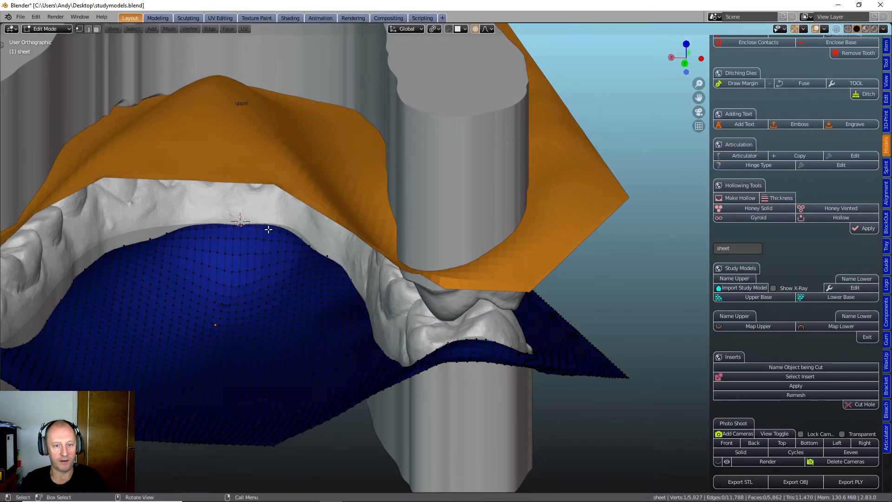
pyautogui.press('g')
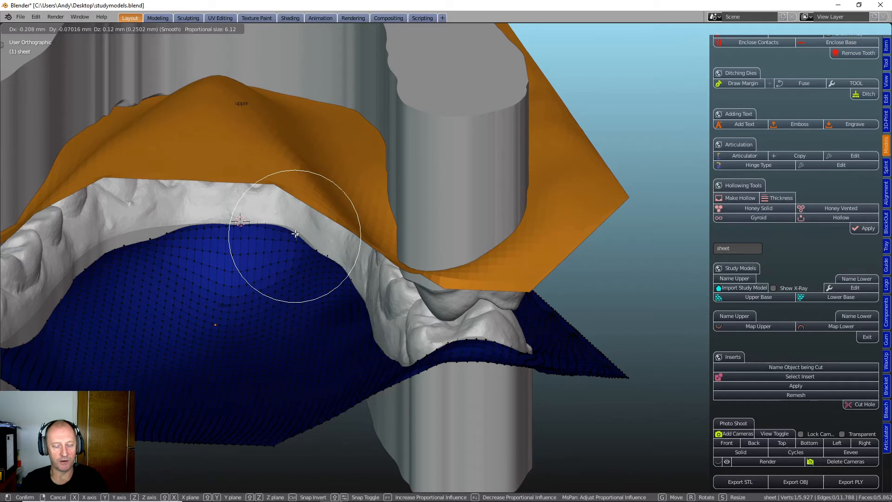
pyautogui.click(296, 234)
# - Raise the tongue-side edge of the lower sheet behind the opposite canine and adjust the point next to it towards the front teeth
pyautogui.press('g')
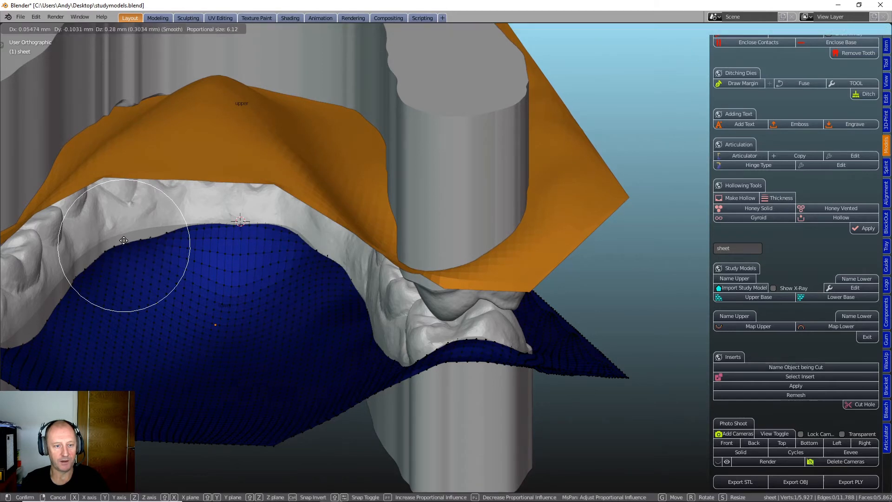
pyautogui.click(126, 234)
pyautogui.press('g')
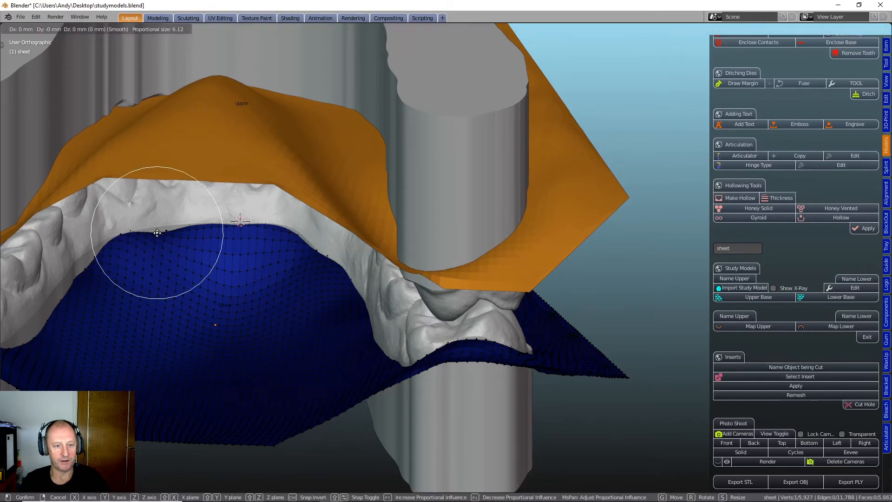
pyautogui.click(159, 253)
# - On the opposite tongue side, raise the lower sheet beside the premolars and molars and even out the dips between the moved points
pyautogui.scroll(-5, 125, 291)
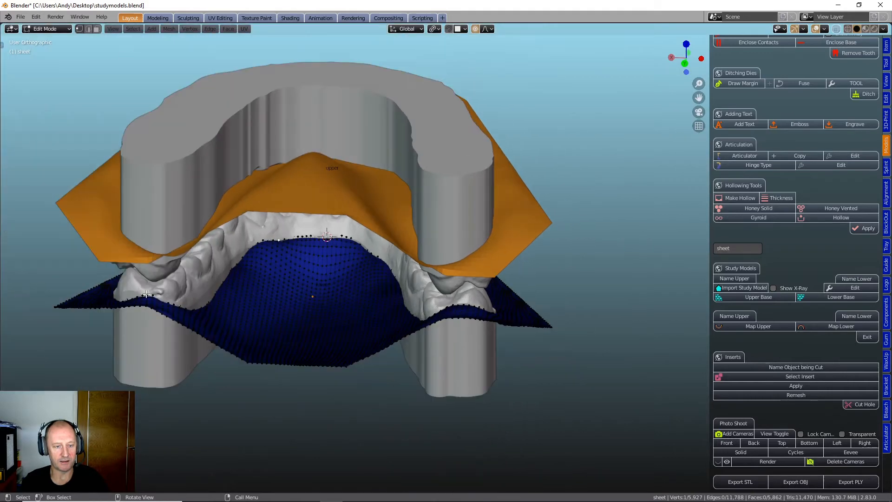
pyautogui.moveTo(125, 291); pyautogui.dragTo(211, 281, button='middle')
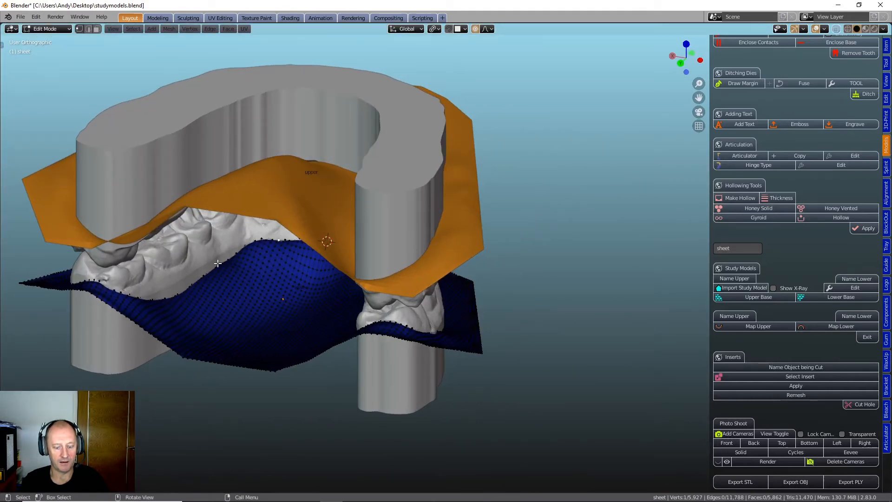
pyautogui.press('g')
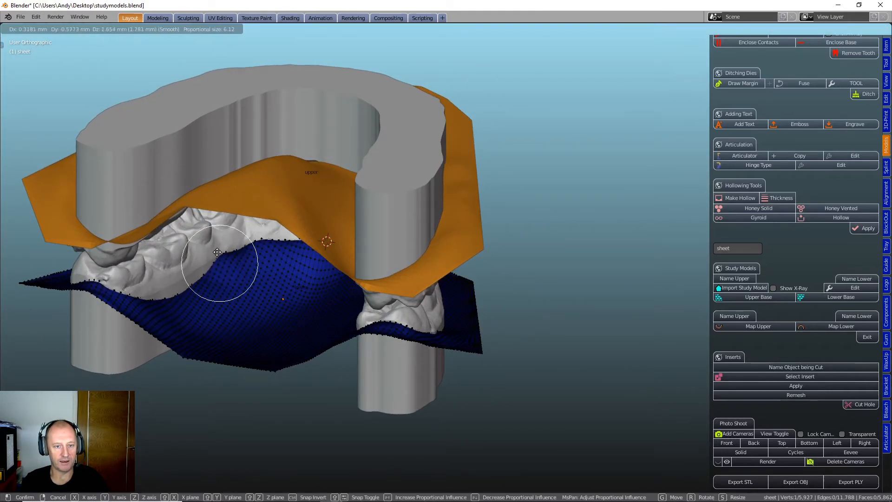
pyautogui.click(223, 256)
pyautogui.press('g')
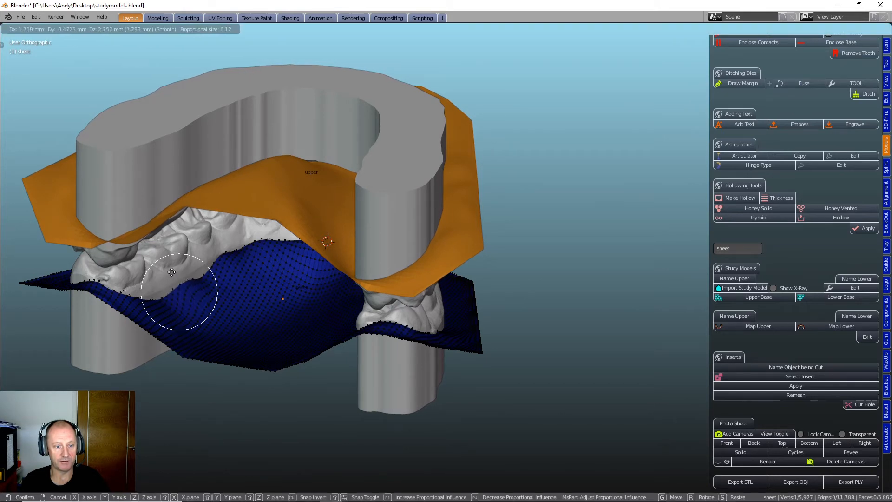
pyautogui.click(179, 279)
pyautogui.press('g')
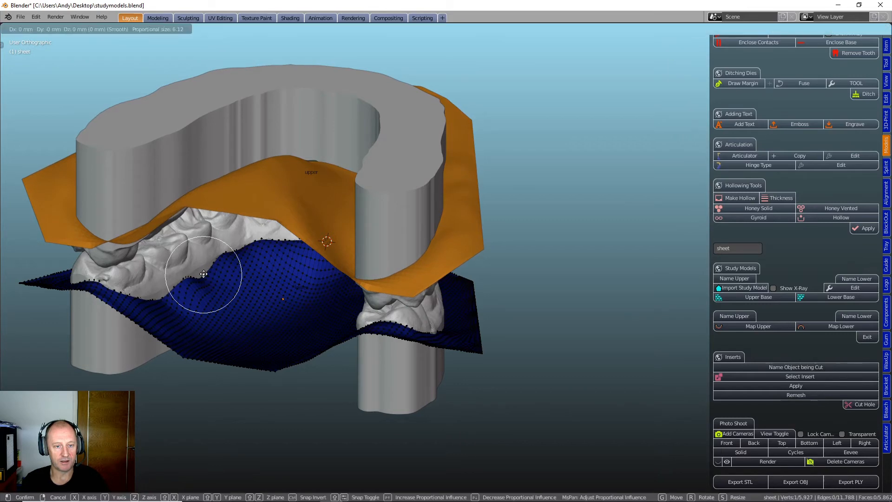
pyautogui.click(201, 274)
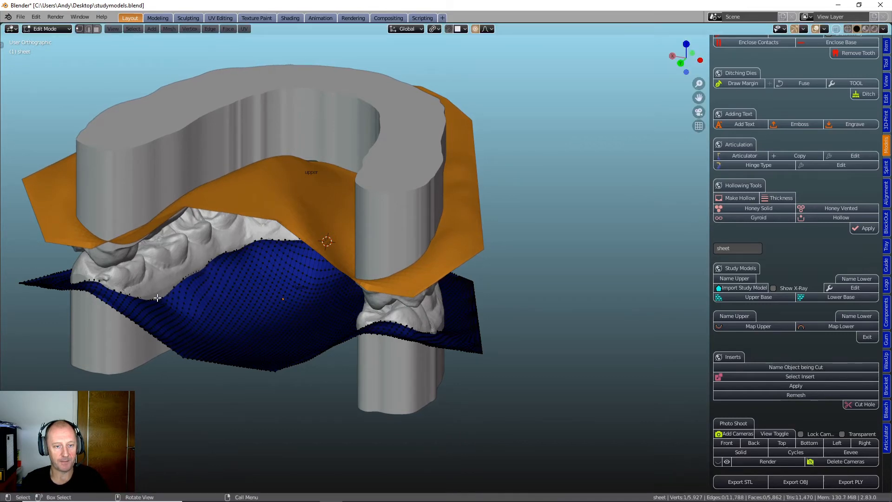
pyautogui.press('g')
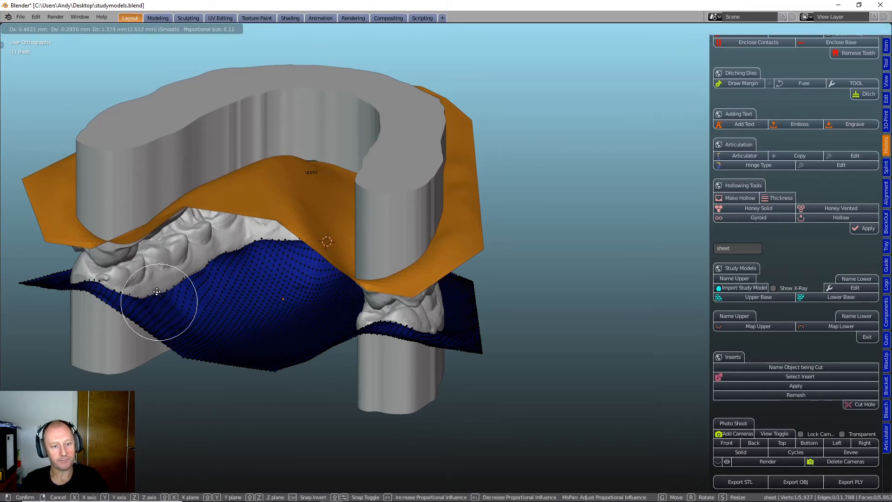
pyautogui.click(159, 300)
# - At the front of the lower arch, raise the outer sheet edge near the canine and the neighbouring incisor
pyautogui.moveTo(193, 309); pyautogui.dragTo(341, 285, button='middle')
pyautogui.moveTo(249, 293); pyautogui.dragTo(375, 316, button='middle')
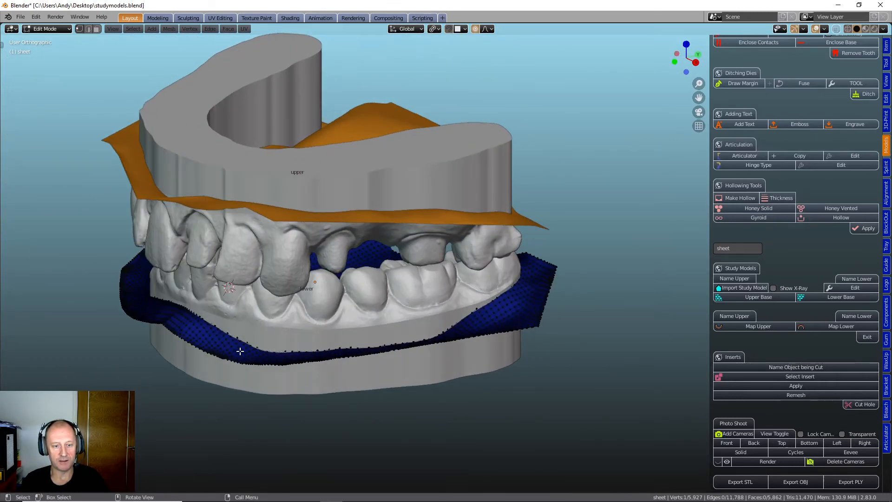
pyautogui.moveTo(240, 351); pyautogui.dragTo(276, 361, button='middle')
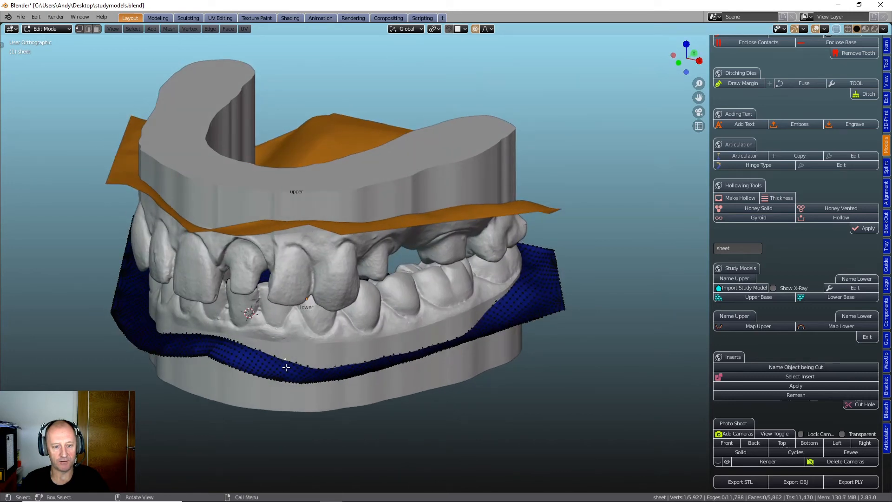
pyautogui.press('g')
pyautogui.click(289, 339)
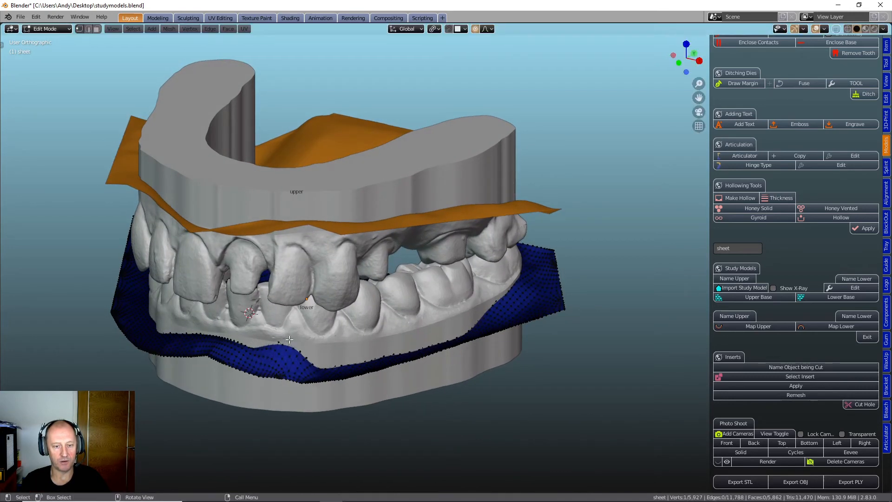
pyautogui.press('g')
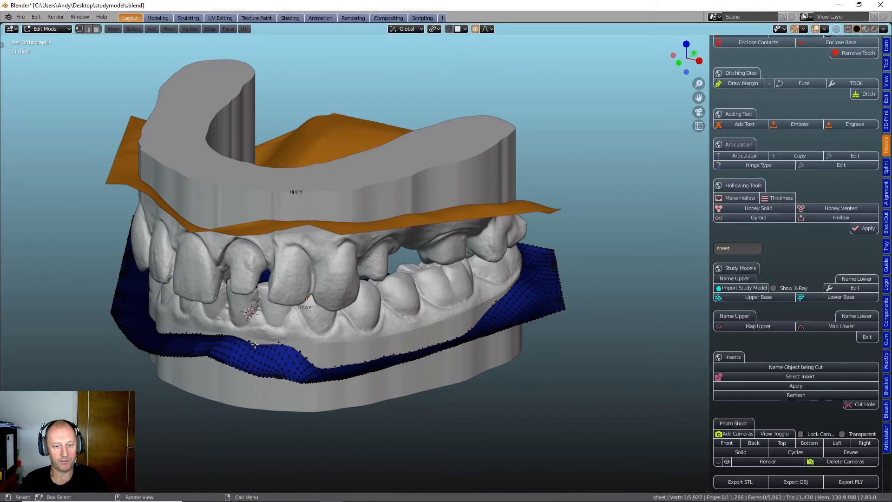
pyautogui.click(255, 338)
# - Raise the outer edge of the lower sheet beneath the central incisors at two points to even out the front line
pyautogui.moveTo(257, 341); pyautogui.dragTo(292, 345, button='middle')
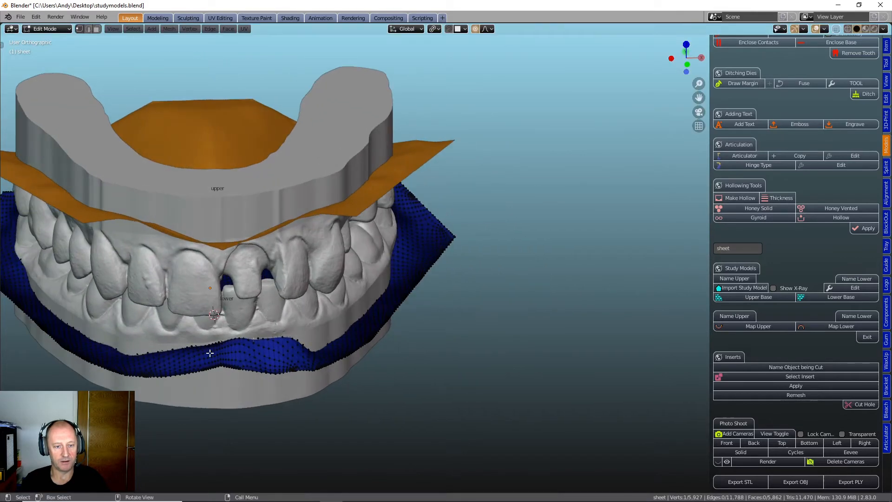
pyautogui.press('g')
pyautogui.click(177, 345)
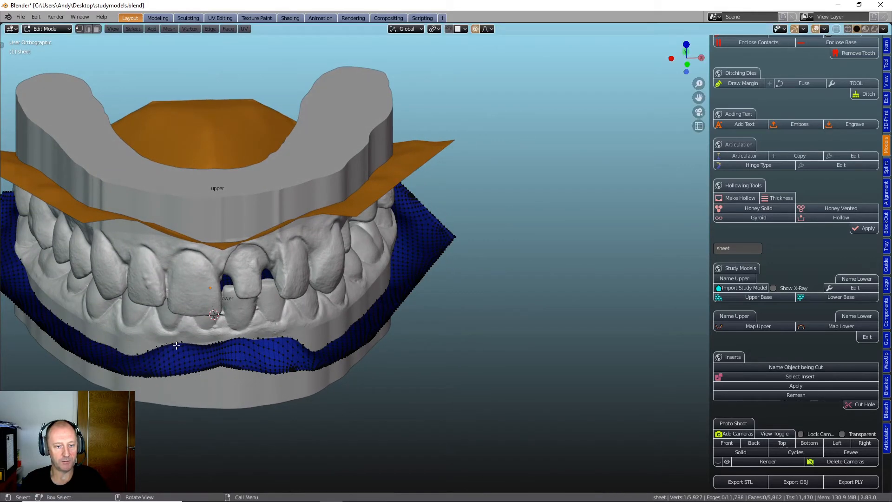
pyautogui.press('g')
pyautogui.click(208, 342)
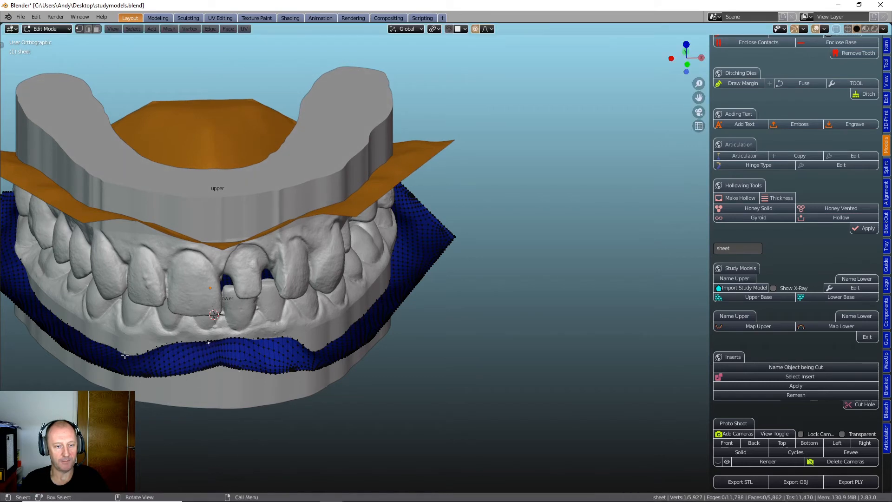
# - Continue the raised outer edge of the lower sheet around the opposite canine to the first premolar, levelling the dips in between
pyautogui.press('g')
pyautogui.click(95, 341)
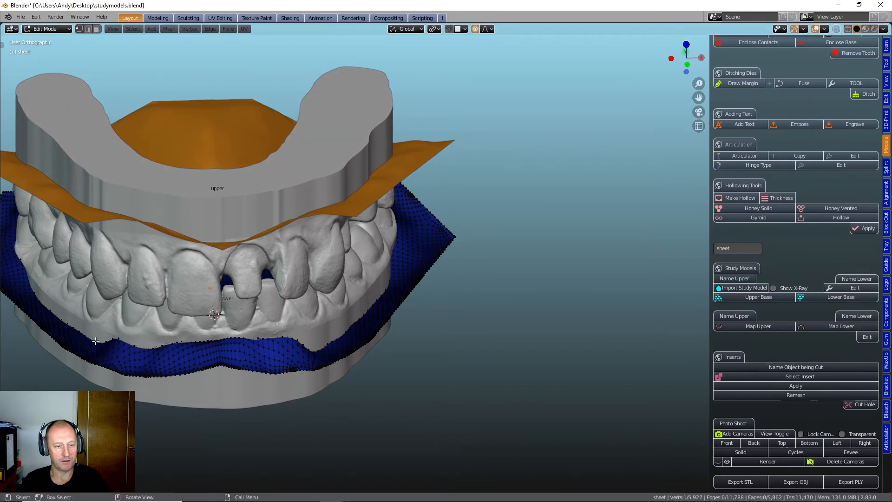
pyautogui.press('g')
pyautogui.click(92, 333)
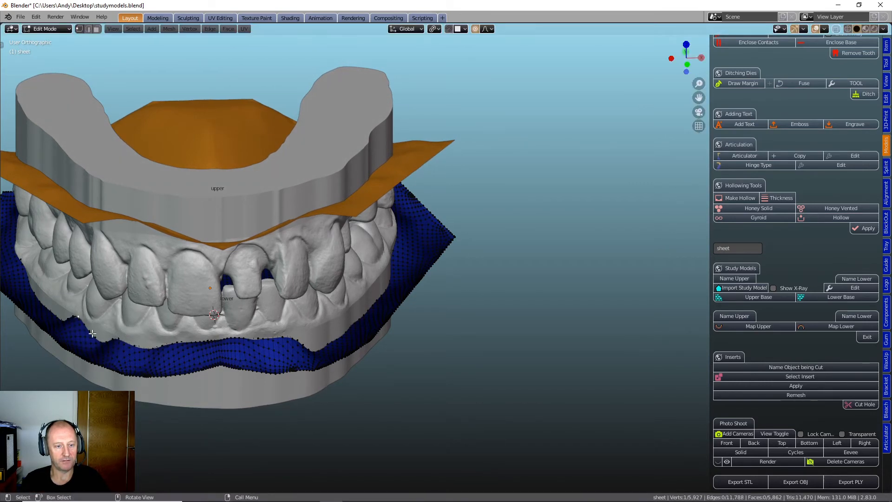
pyautogui.press('g')
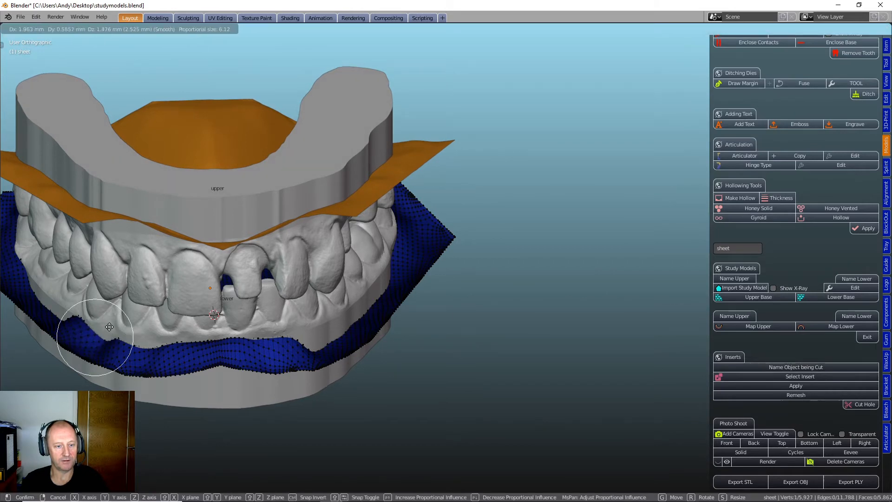
pyautogui.click(105, 322)
pyautogui.press('g')
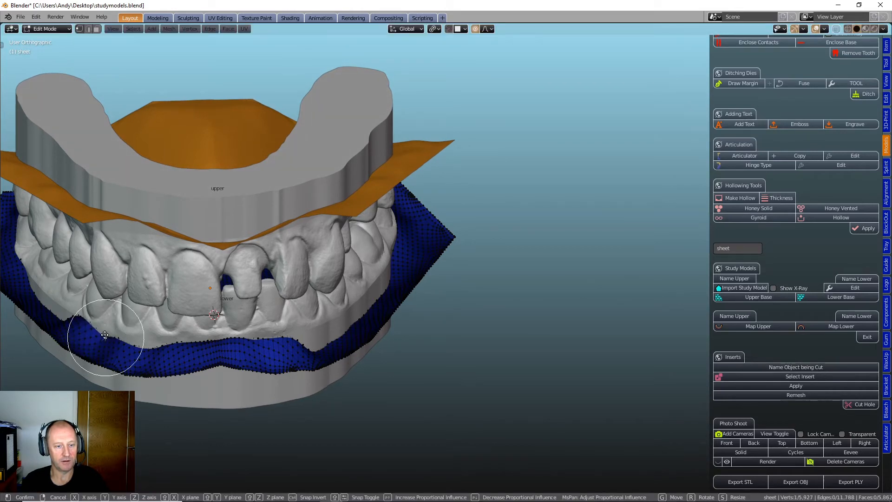
pyautogui.click(104, 329)
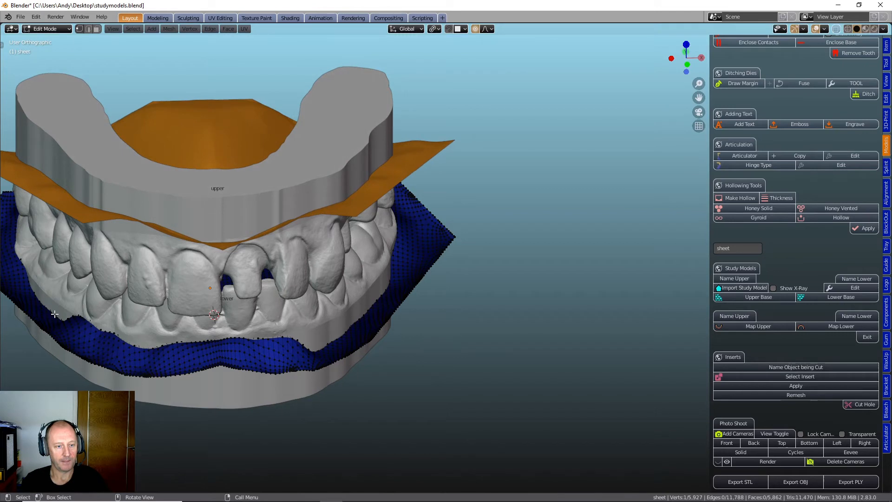
# - Raise the outer edge of the lower sheet along the back teeth on that same side and smooth the points in between
pyautogui.press('g')
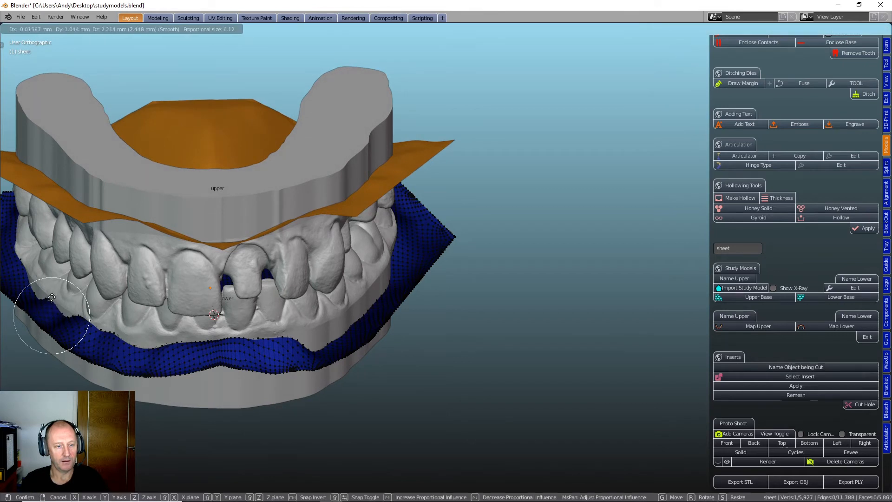
pyautogui.click(62, 314)
pyautogui.press('g')
pyautogui.click(63, 308)
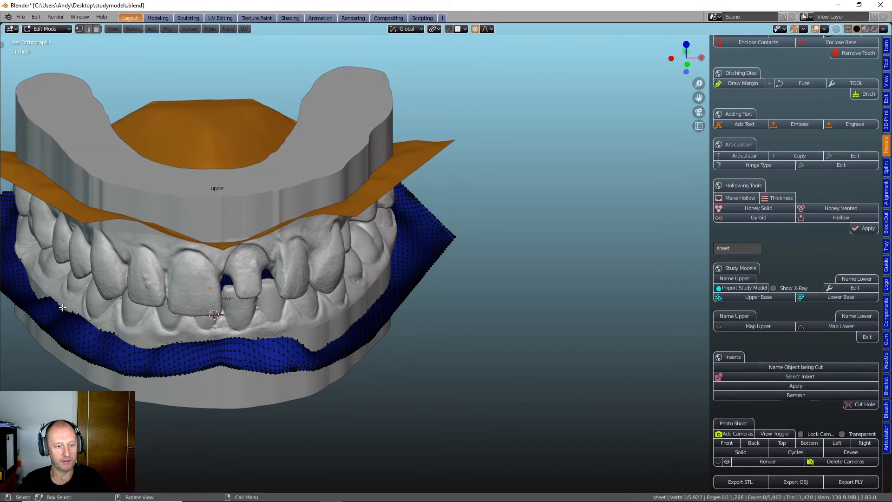
pyautogui.press('g')
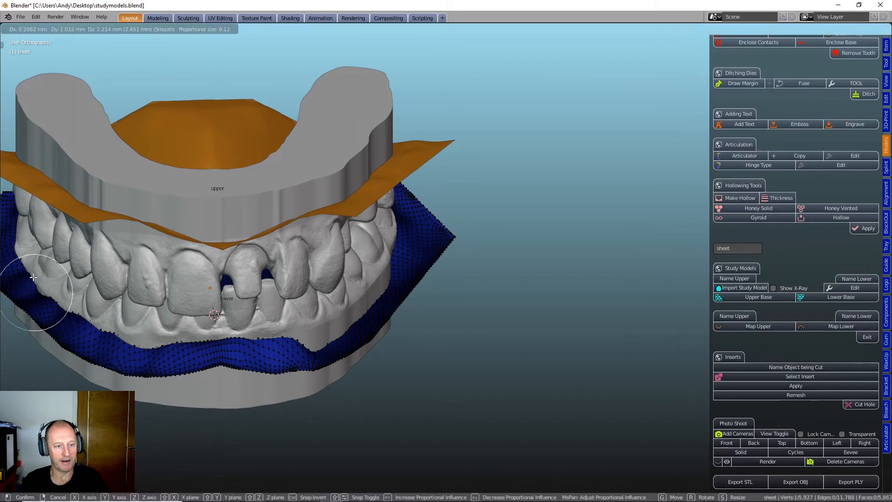
pyautogui.click(39, 293)
pyautogui.press('g')
pyautogui.click(40, 292)
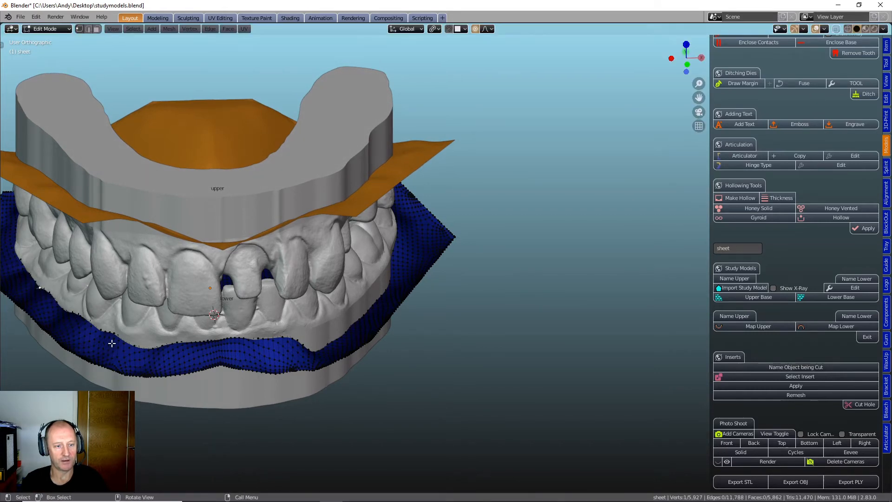
# - Raise the outer edge of the lower sheet beneath the canine on the side not yet shaped, settling it with a small second move
pyautogui.moveTo(332, 350); pyautogui.dragTo(207, 424, button='middle')
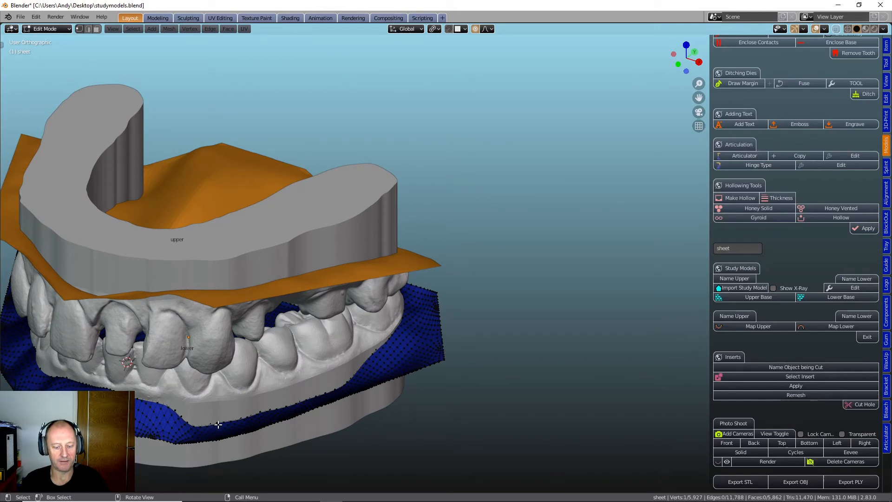
pyautogui.press('g')
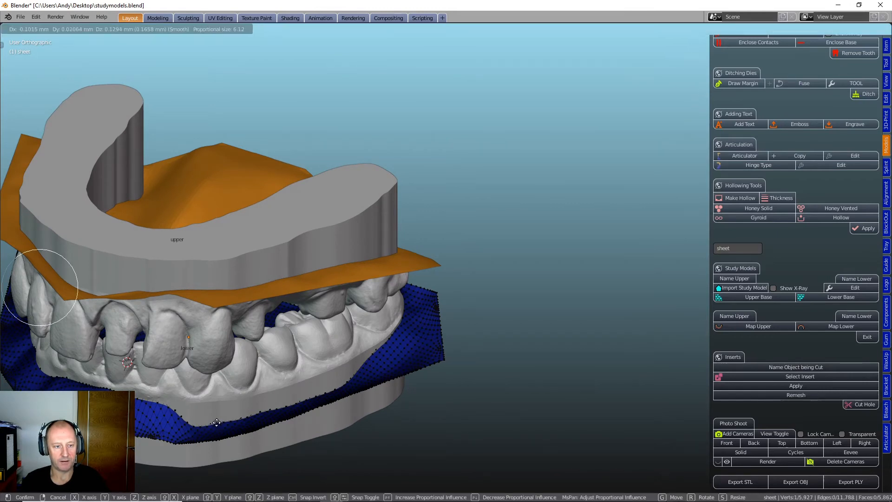
pyautogui.click(216, 422)
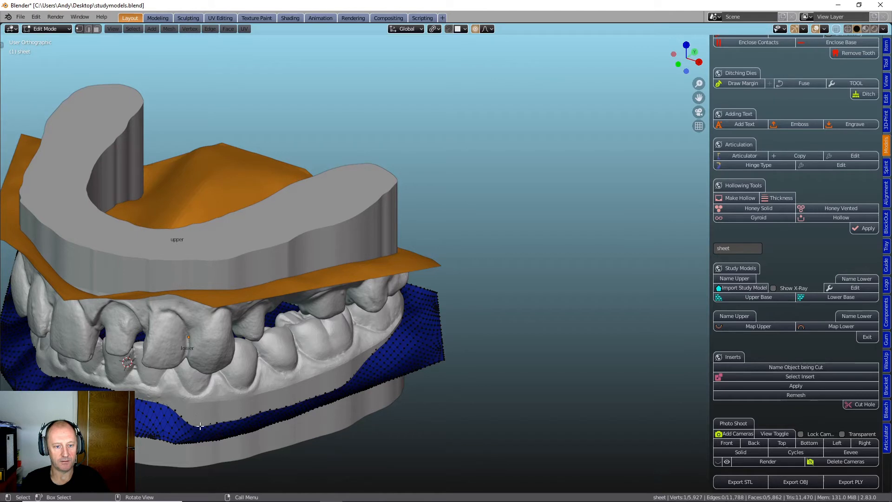
pyautogui.press('g')
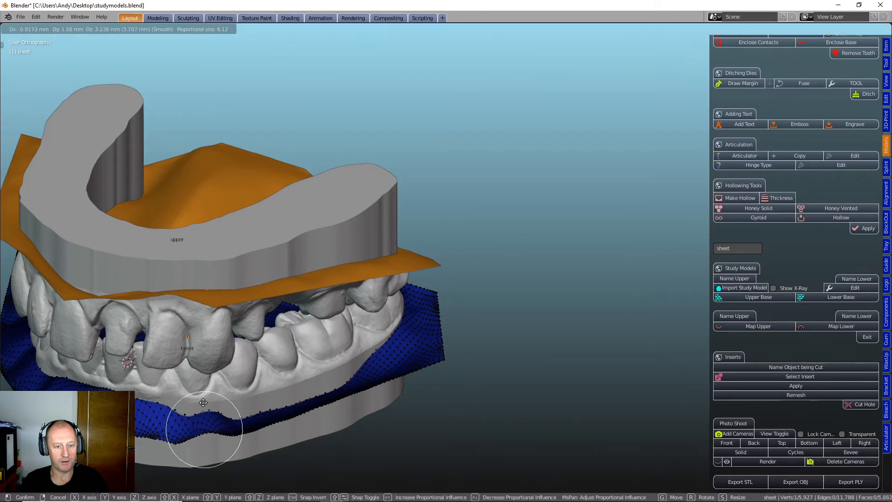
pyautogui.click(192, 415)
pyautogui.press('g')
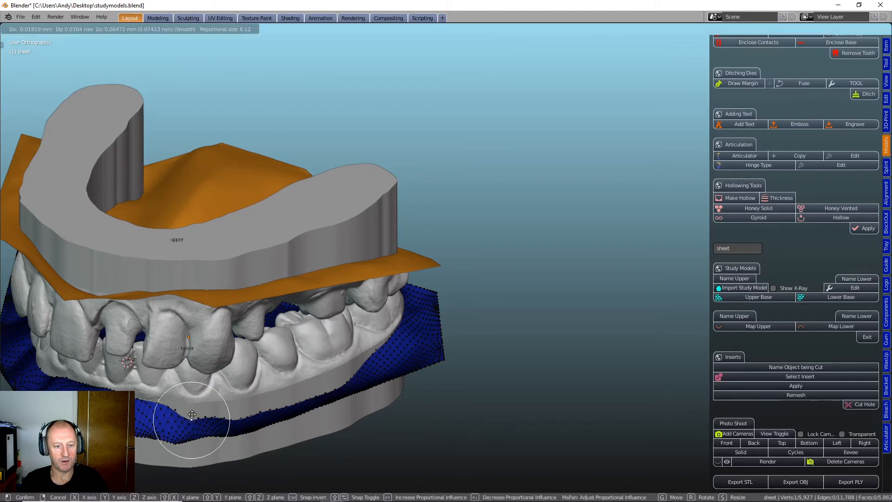
pyautogui.click(192, 416)
# - Raise the outer edge of the lower sheet at four points from the premolars back to the molars on that side
pyautogui.moveTo(192, 416); pyautogui.dragTo(228, 410, button='middle')
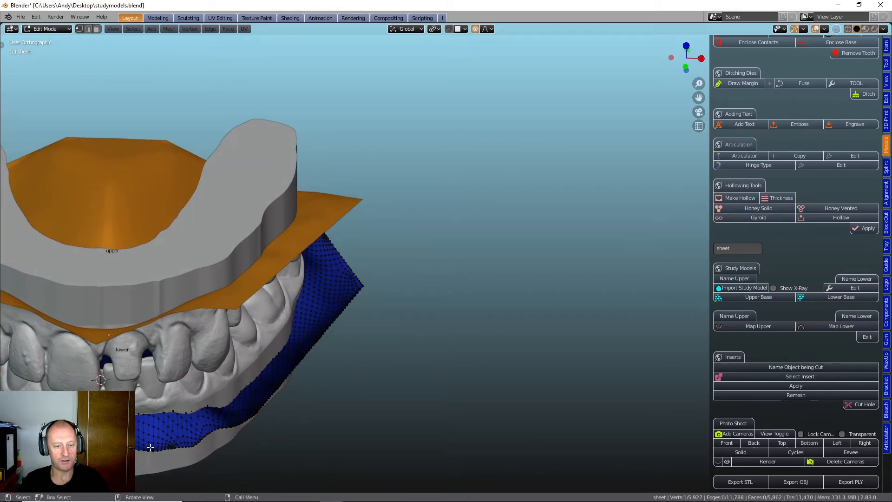
pyautogui.scroll(-5, 101, 380)
pyautogui.moveTo(225, 410); pyautogui.dragTo(234, 280, button='middle')
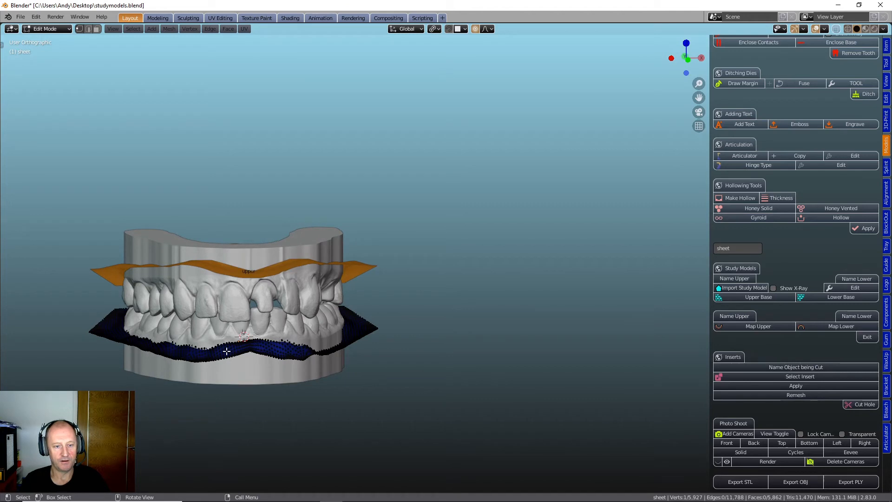
pyautogui.moveTo(283, 370); pyautogui.dragTo(319, 357, button='middle')
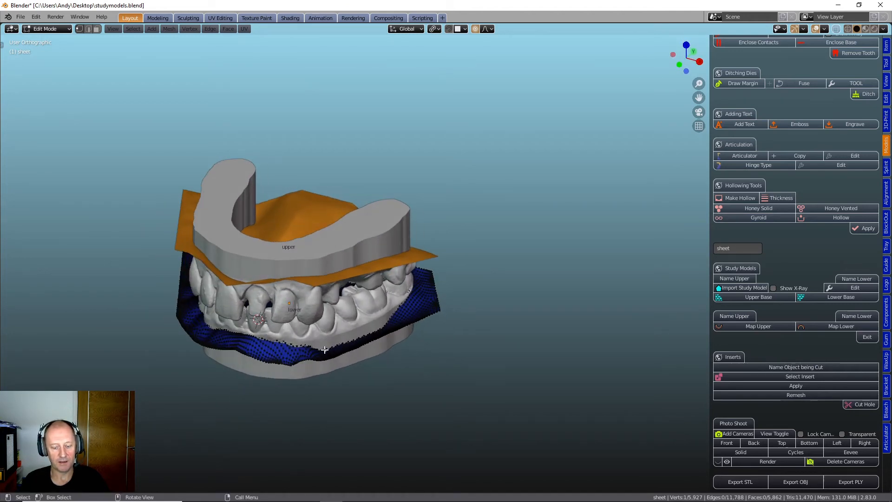
pyautogui.press('g')
pyautogui.click(329, 341)
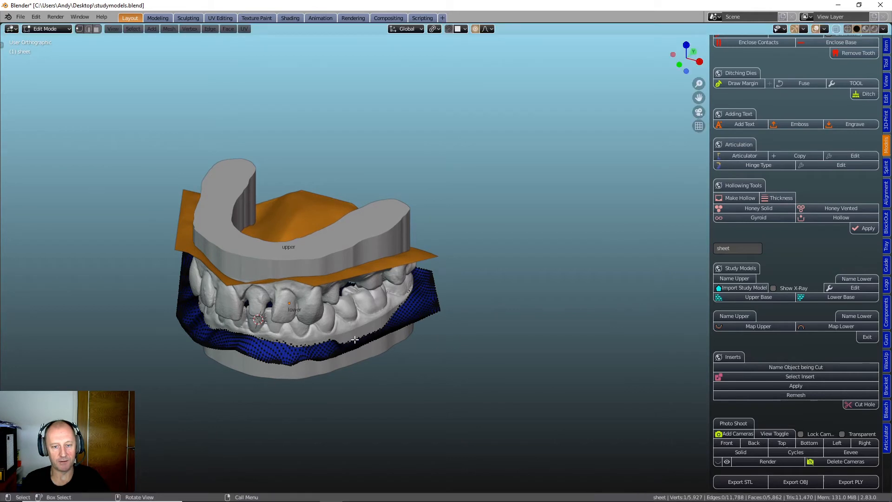
pyautogui.press('g')
pyautogui.click(352, 323)
pyautogui.click(375, 331)
pyautogui.press('g')
pyautogui.click(375, 319)
pyautogui.click(393, 318)
pyautogui.press('g')
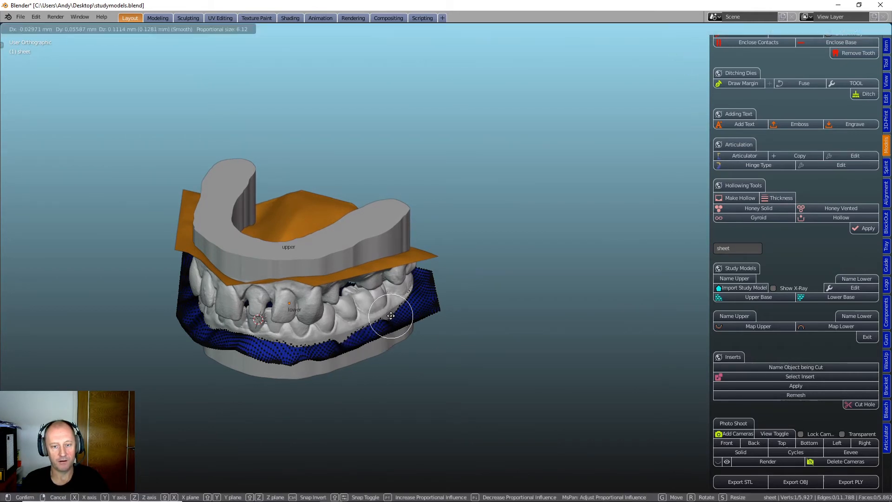
pyautogui.click(392, 311)
# - Lift the remaining dips in the lower sheet's edge from the premolars forward to the front teeth and finish editing the sheet
pyautogui.click(341, 342)
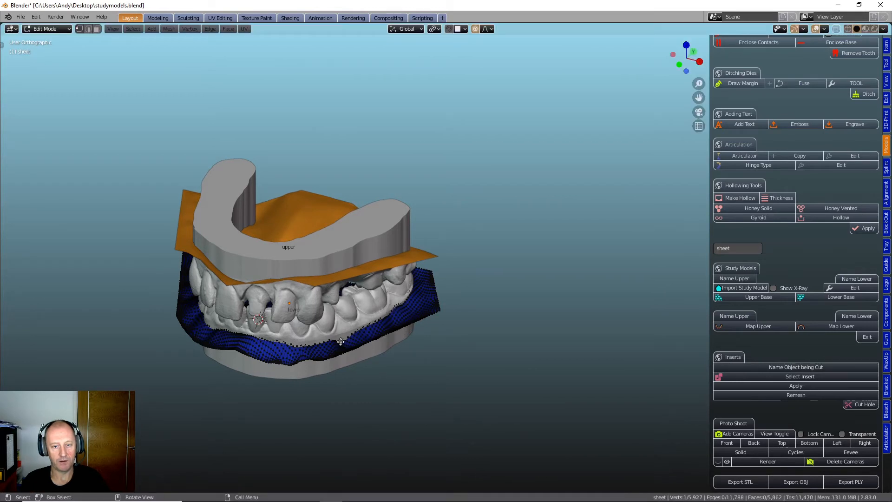
pyautogui.press('g')
pyautogui.click(342, 331)
pyautogui.click(304, 346)
pyautogui.press('g')
pyautogui.click(304, 341)
pyautogui.click(286, 346)
pyautogui.press('g')
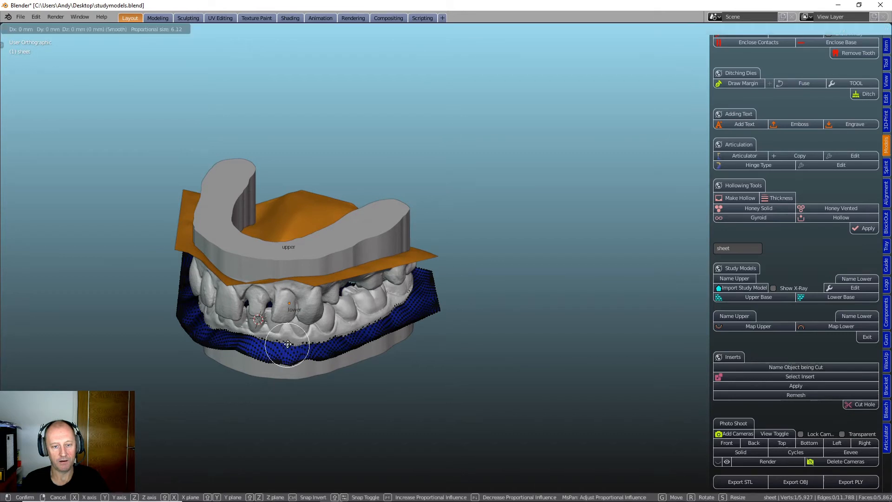
pyautogui.click(286, 342)
pyautogui.scroll(-2, 360, 353)
pyautogui.moveTo(362, 353); pyautogui.dragTo(390, 342, button='middle')
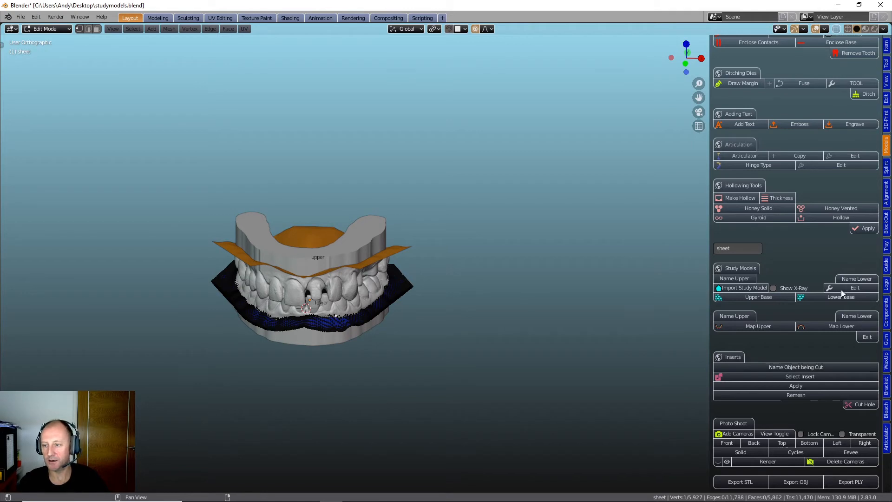
pyautogui.click(853, 288)
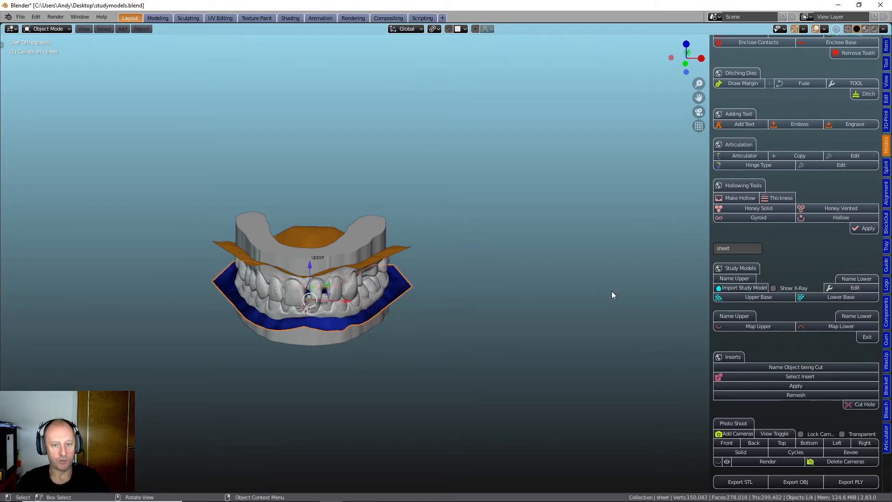
# - Select the upper boundary sheet and examine it from behind, entering and leaving its edit mode
pyautogui.click(380, 252)
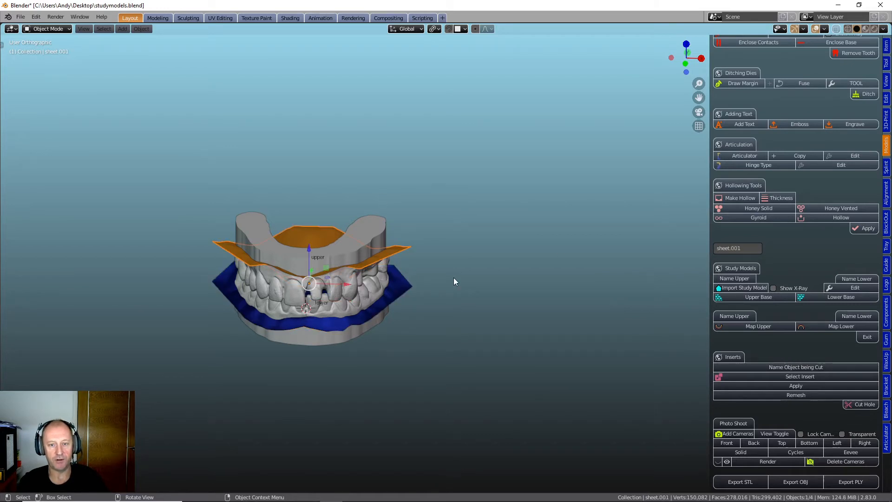
pyautogui.moveTo(505, 282); pyautogui.dragTo(434, 250, button='middle')
pyautogui.scroll(4, 433, 250)
pyautogui.scroll(-4, 397, 263)
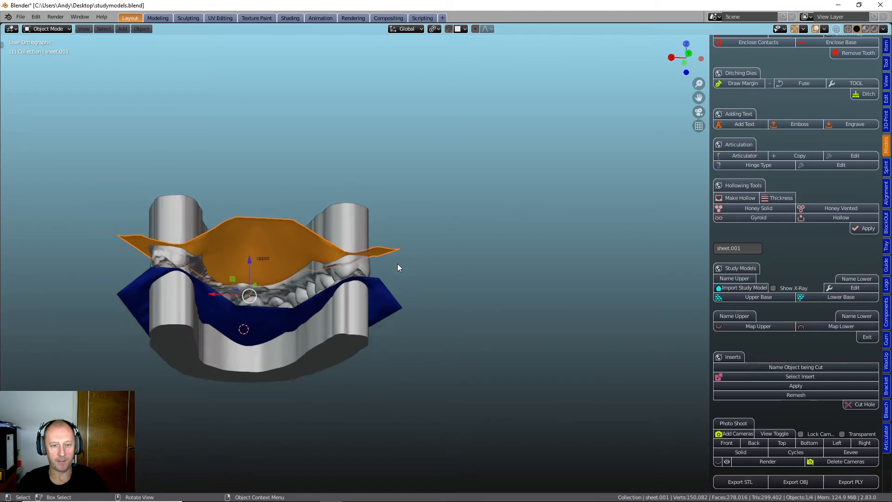
pyautogui.click(855, 288)
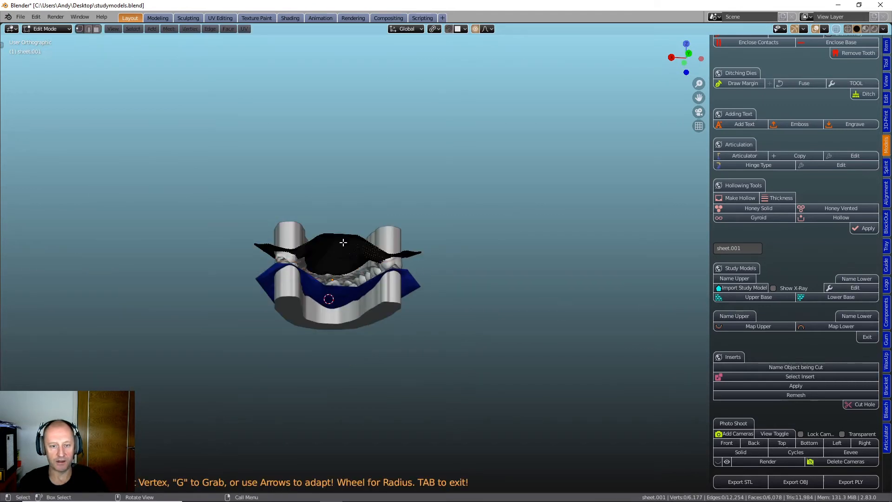
pyautogui.click(853, 288)
# - Switch to the front view and generate the study model base for the upper arch
pyautogui.moveTo(485, 300); pyautogui.dragTo(289, 292, button='middle')
pyautogui.press('`')
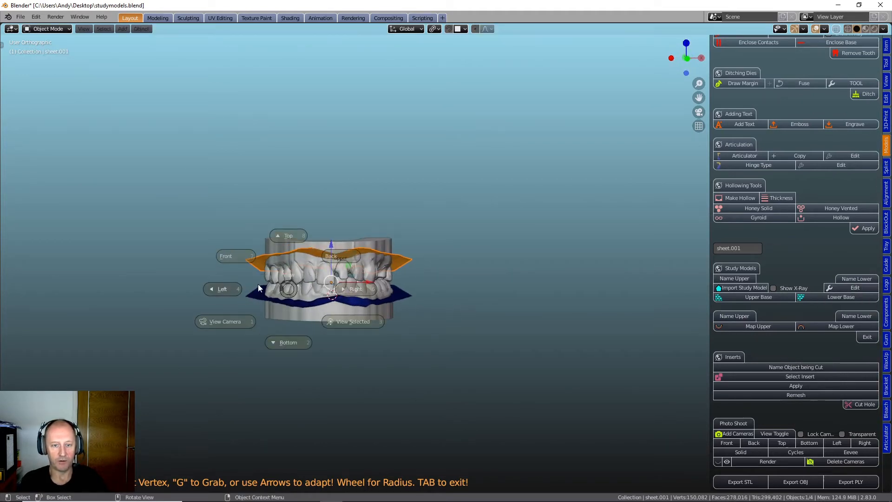
pyautogui.click(227, 258)
pyautogui.scroll(4, 298, 288)
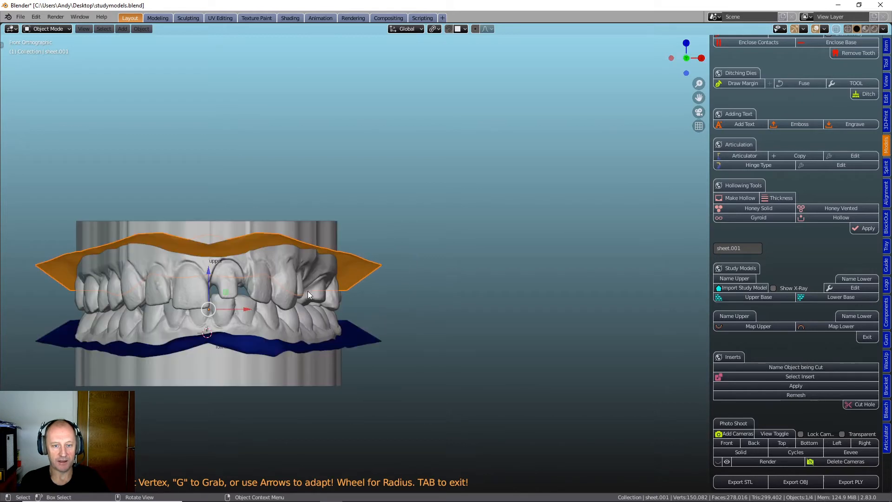
pyautogui.keyDown('shift'); pyautogui.moveTo(305, 292); pyautogui.dragTo(520, 283, button='middle'); pyautogui.keyUp('shift')
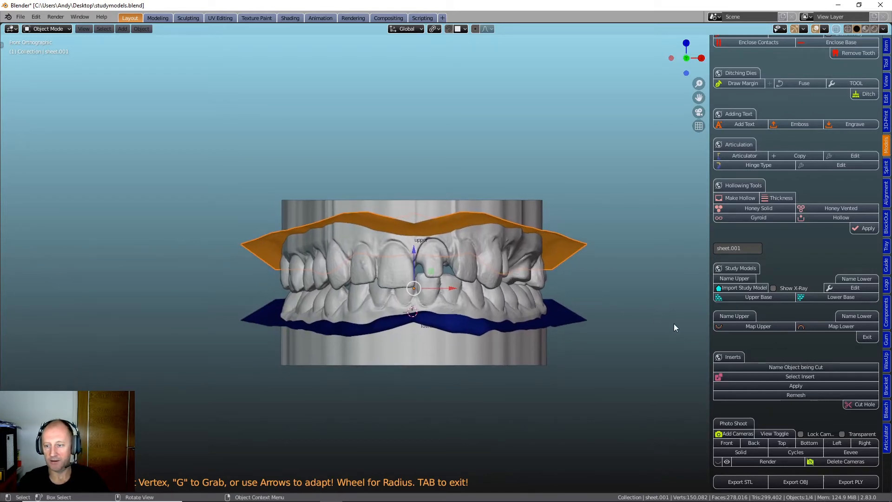
pyautogui.click(752, 297)
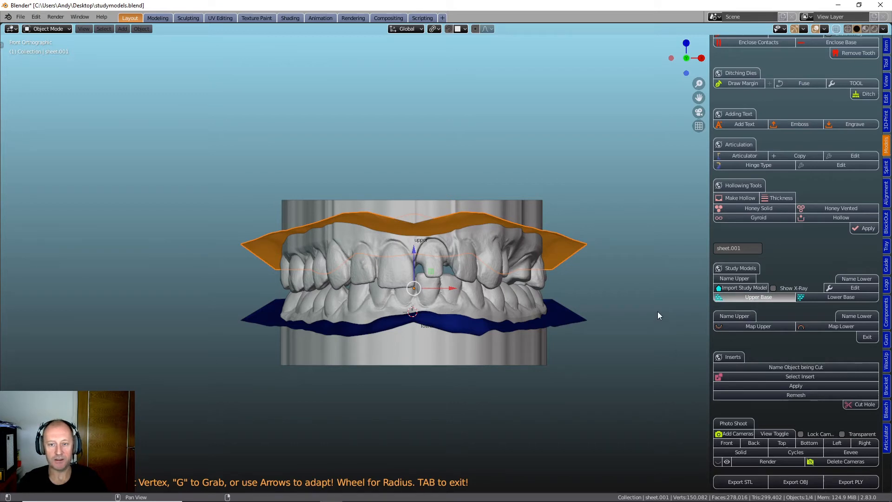
pyautogui.press('Tab')
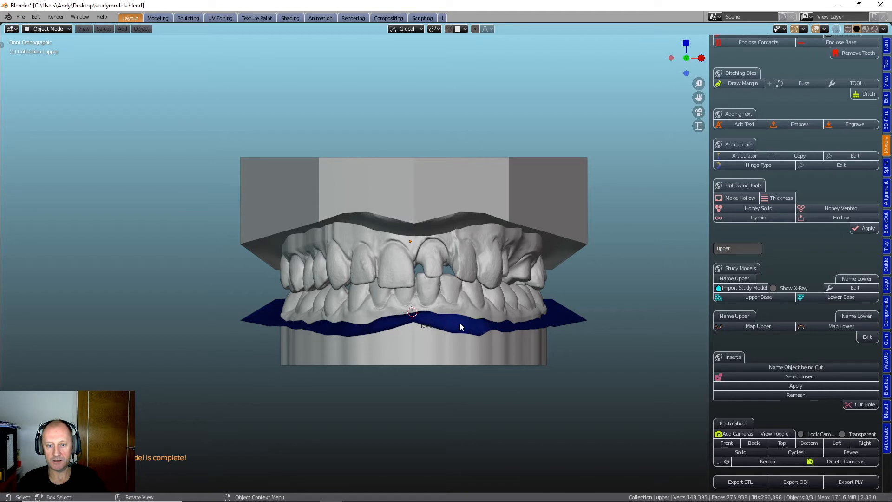
# - Generate the study model base for the lower arch and view both finished models from the front and above
pyautogui.click(823, 296)
pyautogui.press('Tab')
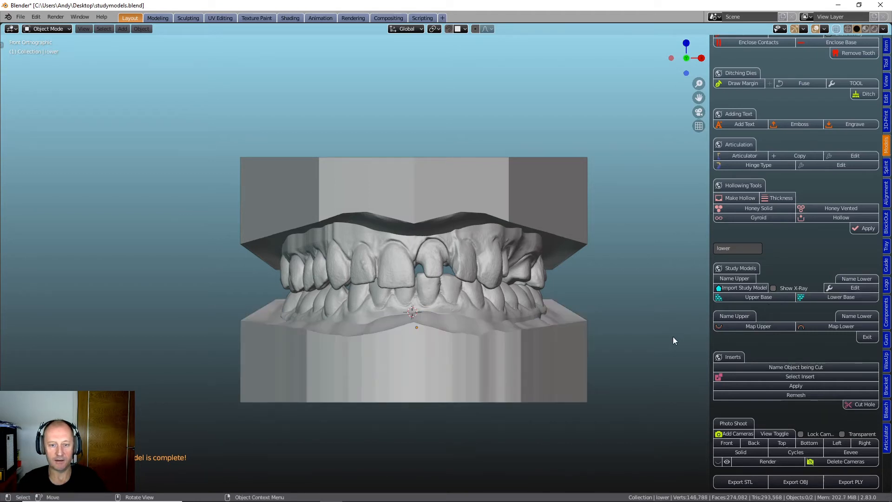
pyautogui.moveTo(616, 356)
pyautogui.mouseDown(button='middle')
pyautogui.moveTo(621, 387)
pyautogui.moveTo(612, 363)
pyautogui.mouseUp(button='middle')
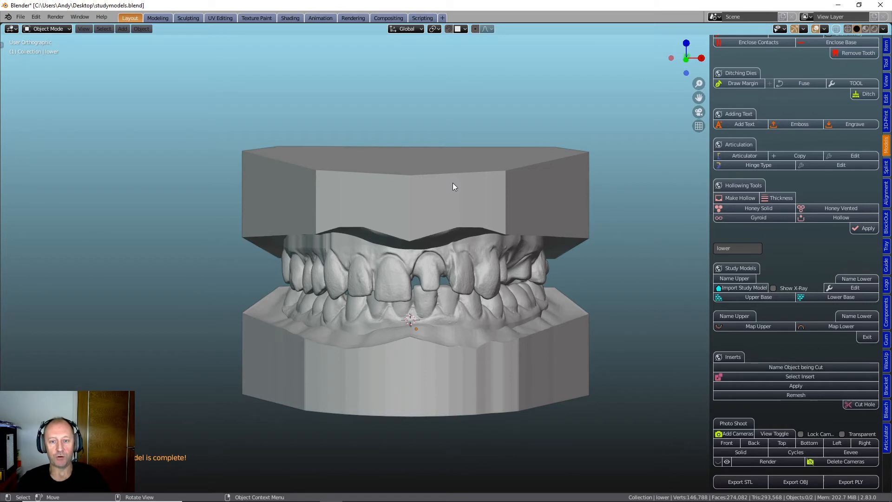
pyautogui.moveTo(453, 186); pyautogui.dragTo(458, 205, button='middle')
pyautogui.scroll(-2, 466, 214)
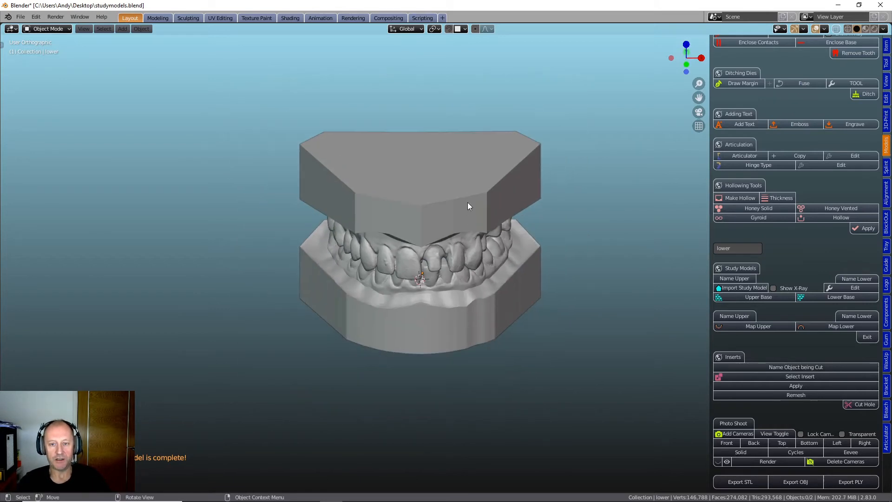
# - Hollow the upper model with a honeycomb filling and raise the cutter along the vertical axis to the top of its base
pyautogui.click(459, 195)
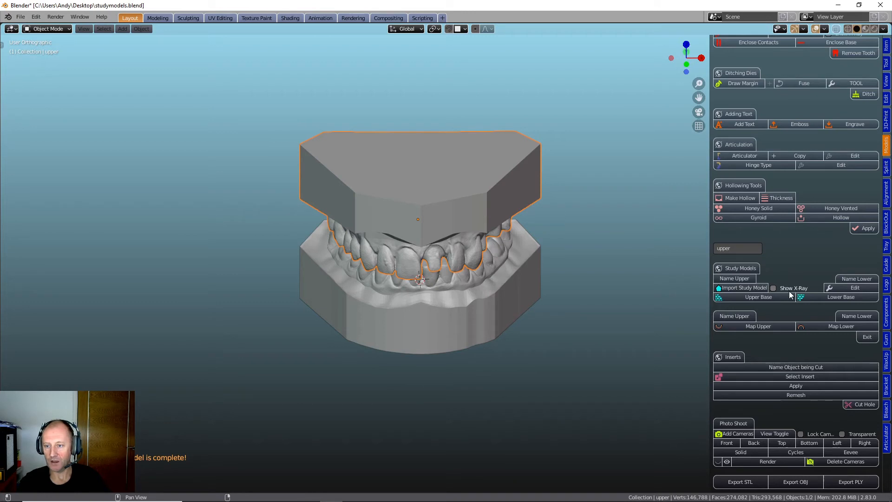
pyautogui.scroll(4, 787, 290)
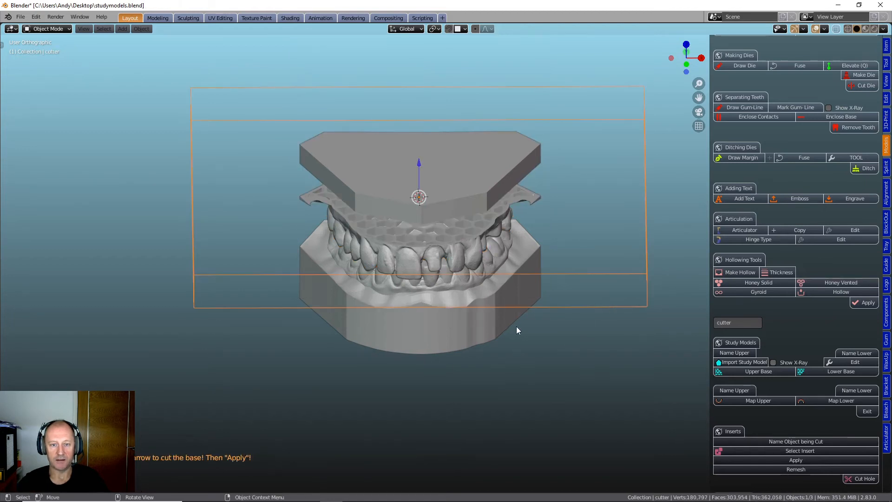
pyautogui.moveTo(514, 309); pyautogui.dragTo(514, 320, button='middle')
pyautogui.scroll(2, 450, 226)
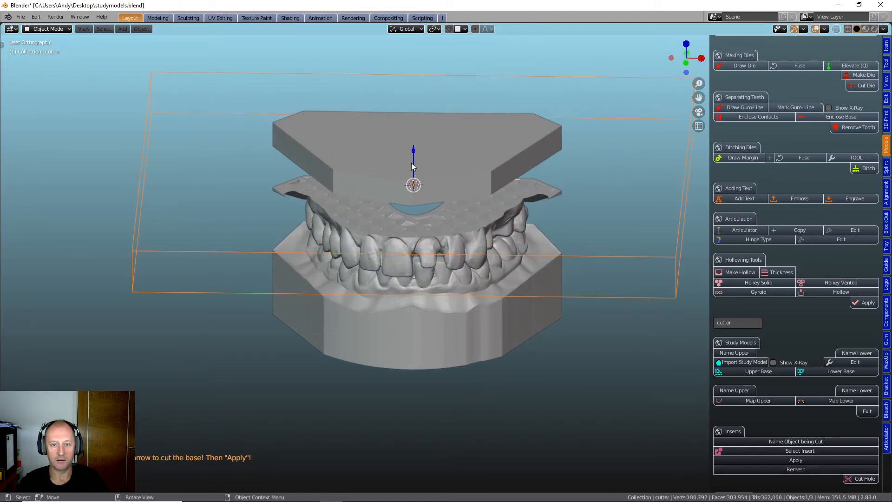
pyautogui.moveTo(413, 149); pyautogui.dragTo(413, 89)
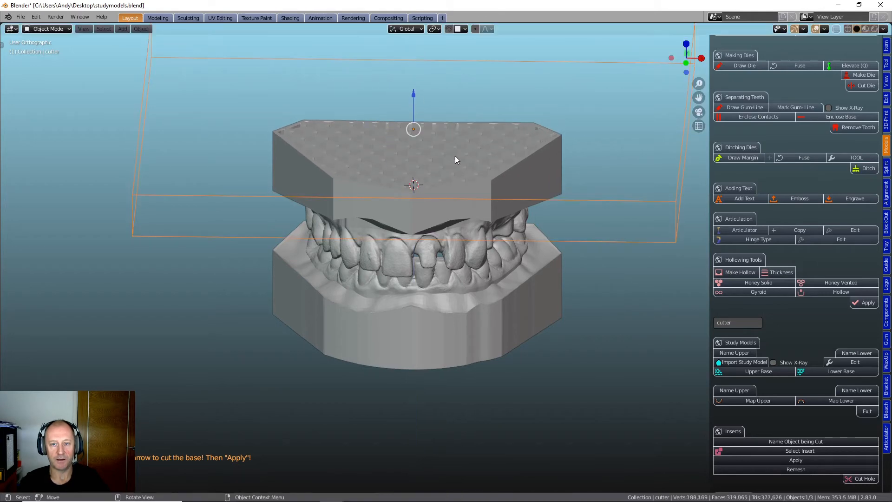
# - Inspect the honeycomb opening, raise the cutter slightly further to trim less off the upper base, and apply the cut
pyautogui.scroll(5, 466, 169)
pyautogui.scroll(-4, 467, 169)
pyautogui.moveTo(466, 169); pyautogui.dragTo(479, 210, button='middle')
pyautogui.scroll(1, 466, 176)
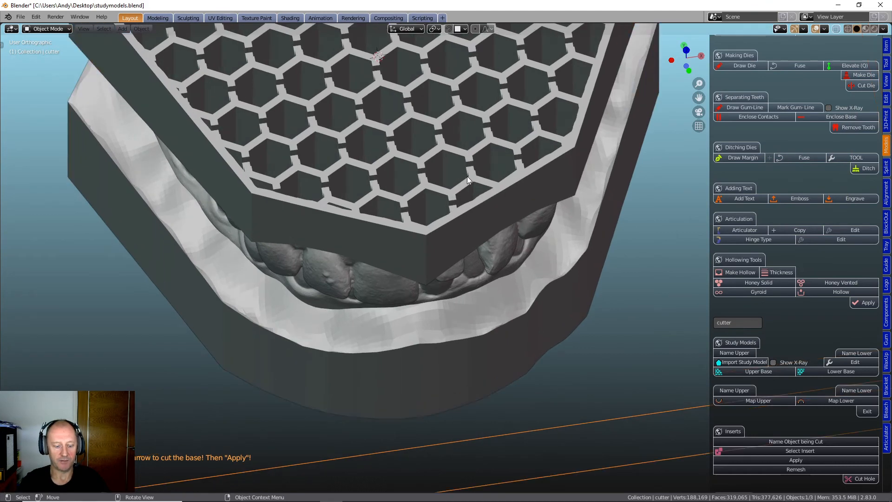
pyautogui.keyDown('shift'); pyautogui.moveTo(467, 176); pyautogui.dragTo(497, 247, button='middle'); pyautogui.keyUp('shift')
pyautogui.scroll(-3, 460, 205)
pyautogui.moveTo(469, 214); pyautogui.dragTo(520, 125, button='middle')
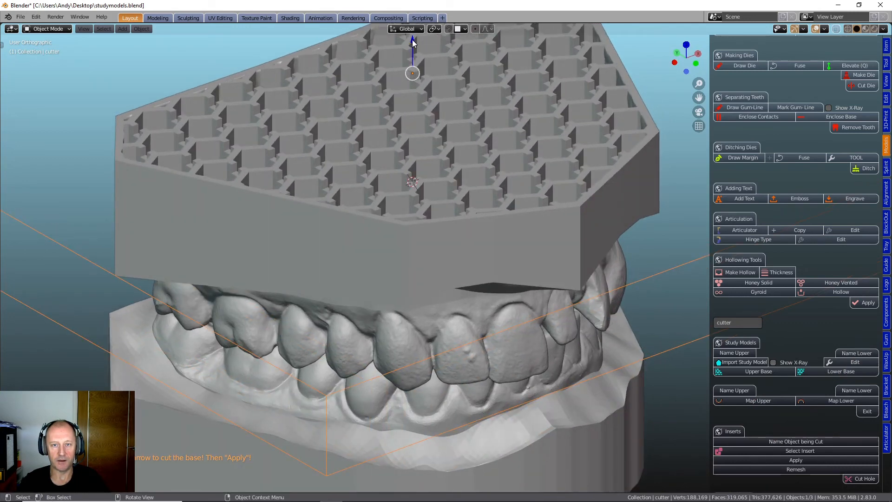
pyautogui.moveTo(412, 41); pyautogui.dragTo(411, 33)
pyautogui.moveTo(479, 140); pyautogui.dragTo(514, 127, button='middle')
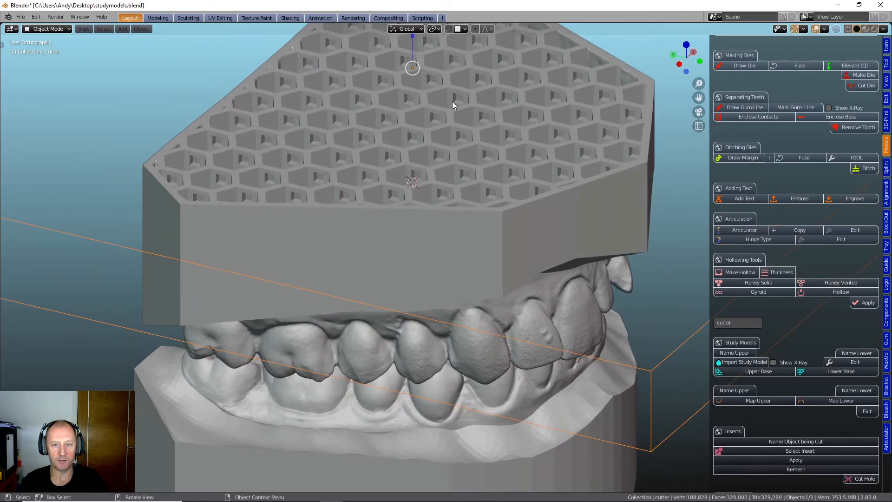
pyautogui.moveTo(435, 183); pyautogui.dragTo(408, 138, button='middle')
pyautogui.moveTo(428, 180); pyautogui.dragTo(657, 330, button='middle')
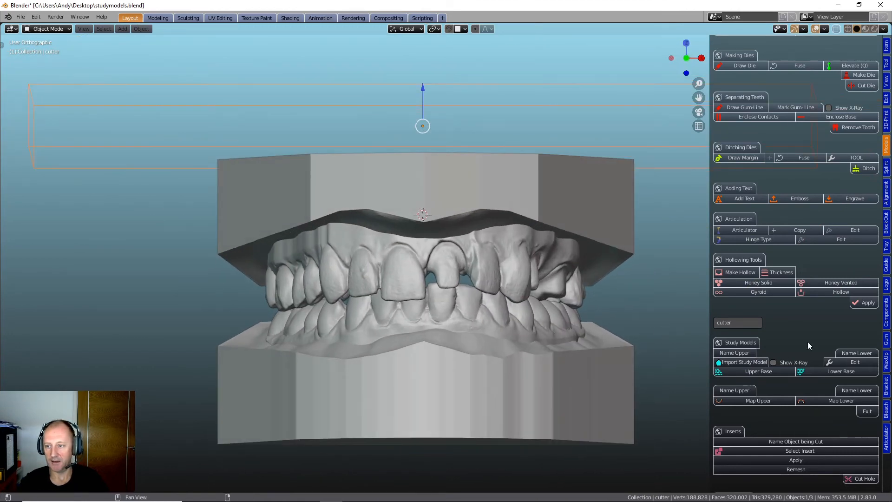
# - Hollow the lower model with the Honey Vented filling and lower the cutter along the vertical axis to the underside of its base
pyautogui.click(511, 377)
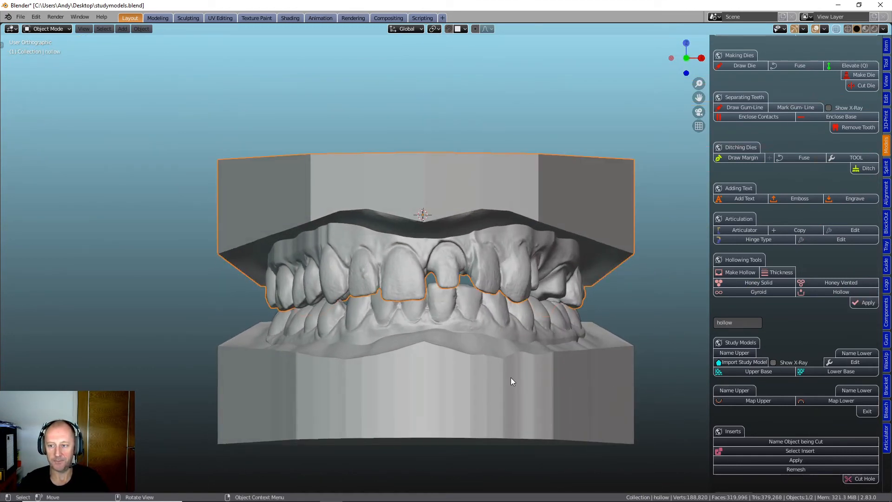
pyautogui.click(490, 387)
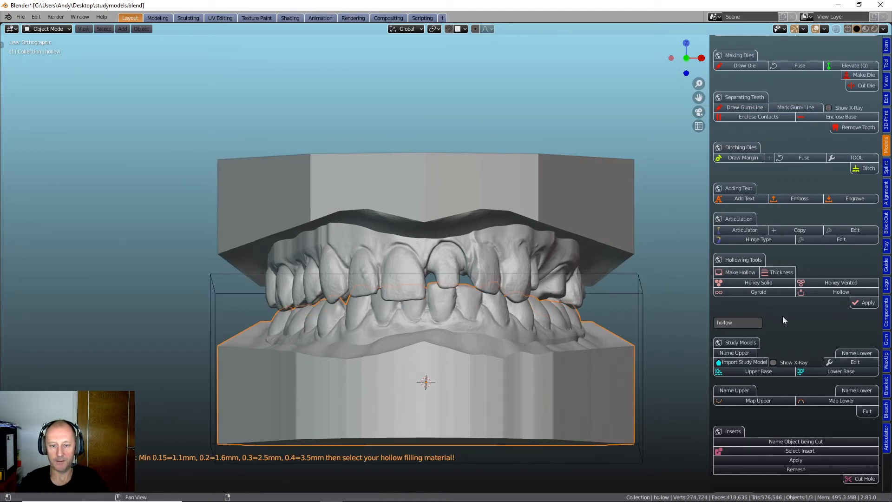
pyautogui.scroll(-5, 530, 349)
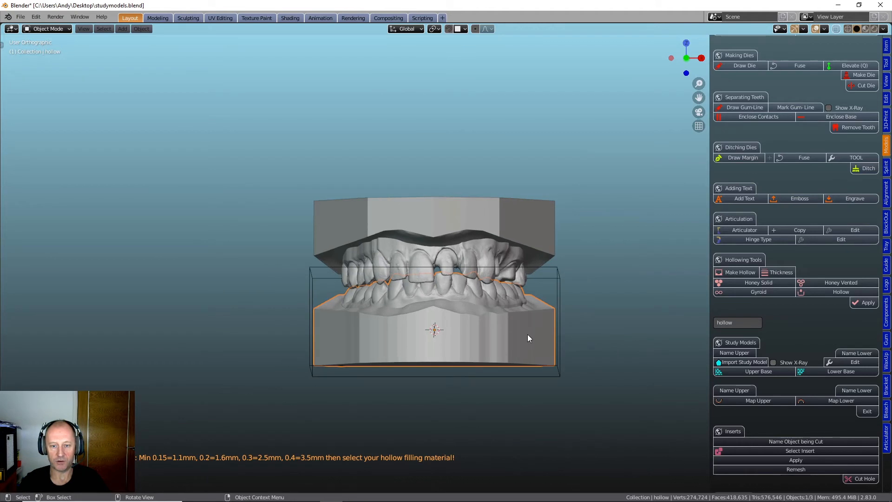
pyautogui.moveTo(528, 334); pyautogui.dragTo(529, 317, button='middle')
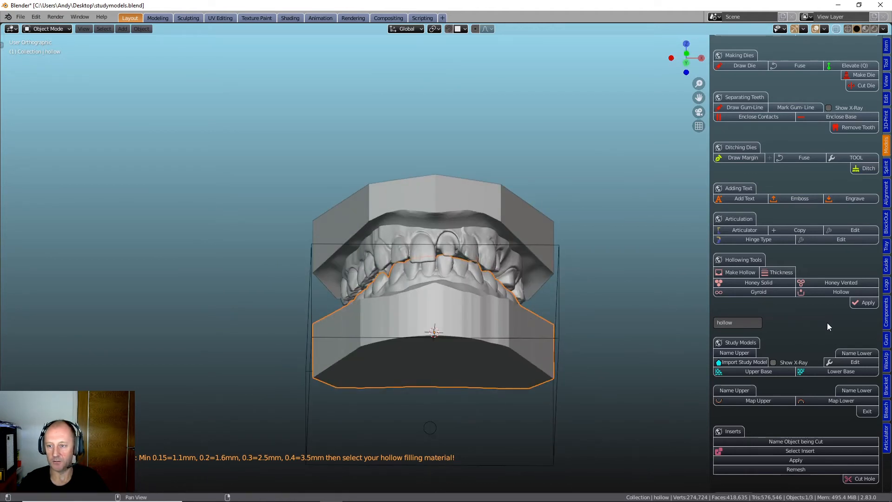
pyautogui.click(832, 282)
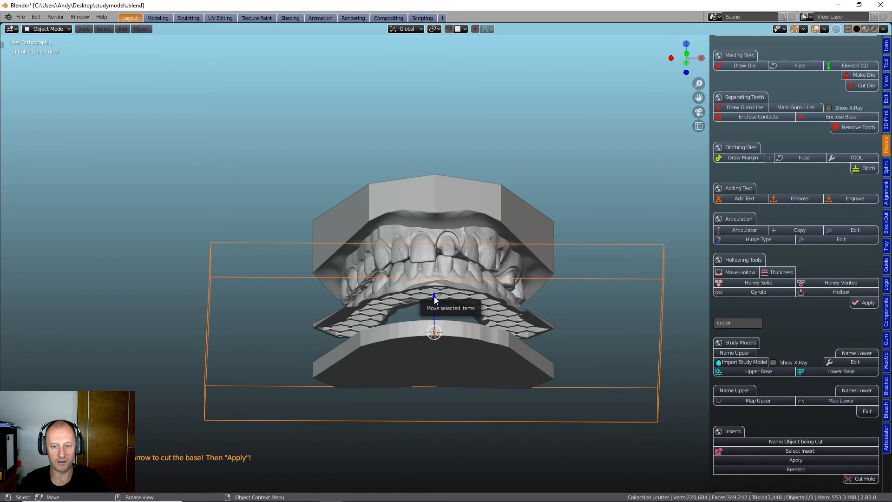
pyautogui.moveTo(434, 299); pyautogui.dragTo(443, 335)
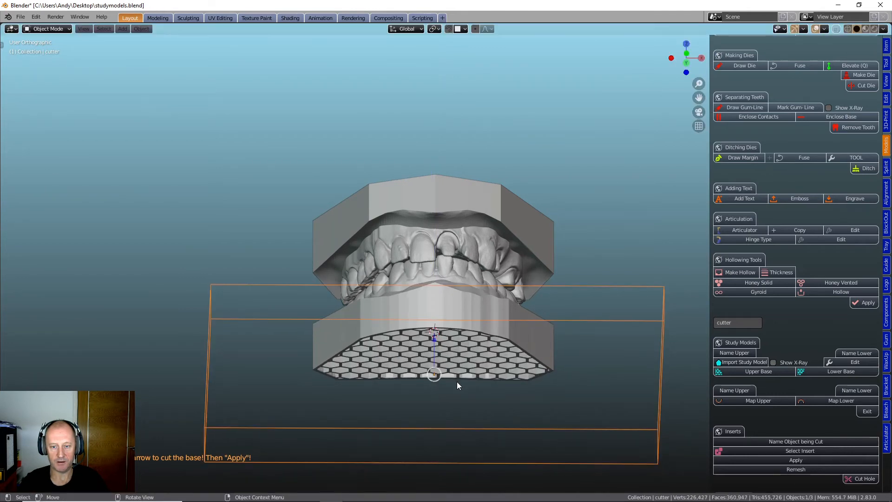
# - Inspect the vented honeycomb opening in the lower base and apply the cut
pyautogui.moveTo(457, 382); pyautogui.dragTo(533, 369, button='middle')
pyautogui.scroll(5, 456, 356)
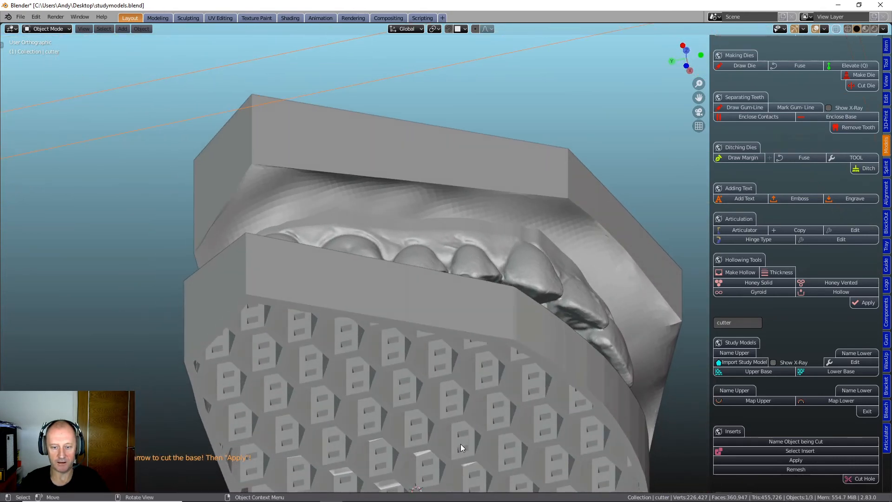
pyautogui.scroll(-2, 454, 428)
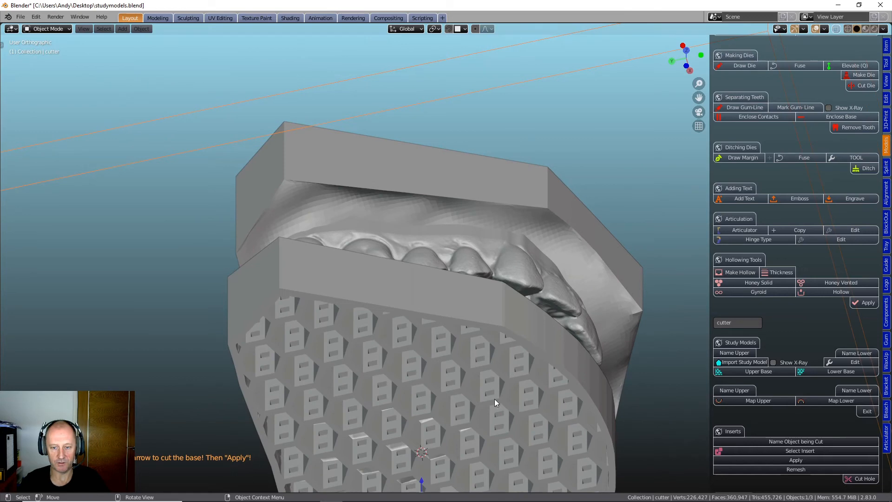
pyautogui.scroll(-2, 494, 398)
pyautogui.moveTo(489, 391); pyautogui.dragTo(408, 449, button='middle')
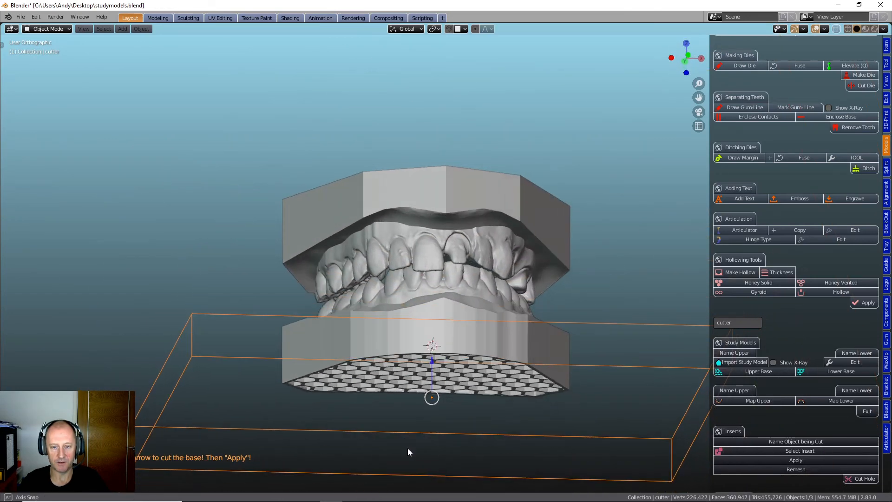
pyautogui.moveTo(410, 413); pyautogui.dragTo(413, 424, button='middle')
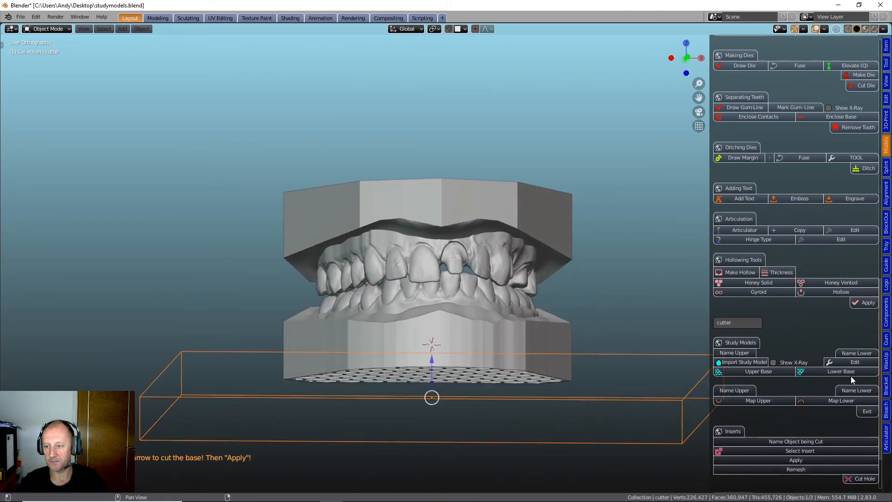
pyautogui.click(865, 303)
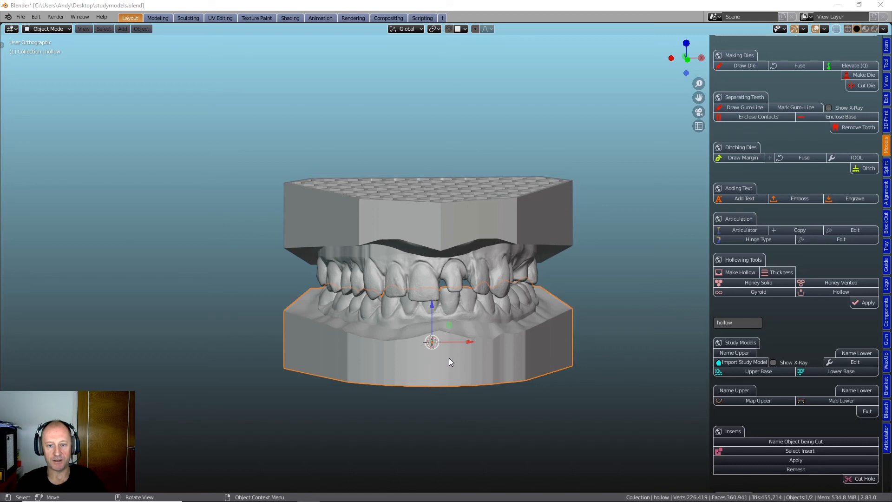
# - Examine both hollowed study models from the front, side and above, including the honeycomb in the upper base
pyautogui.scroll(3, 448, 360)
pyautogui.scroll(-3, 449, 358)
pyautogui.moveTo(450, 360); pyautogui.dragTo(505, 373, button='middle')
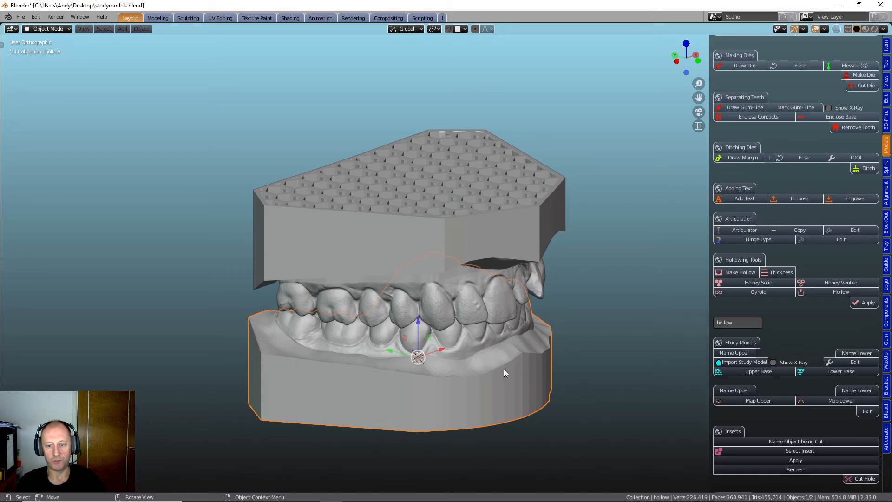
pyautogui.moveTo(504, 371); pyautogui.dragTo(576, 384, button='middle')
pyautogui.scroll(3, 516, 387)
pyautogui.scroll(-3, 503, 412)
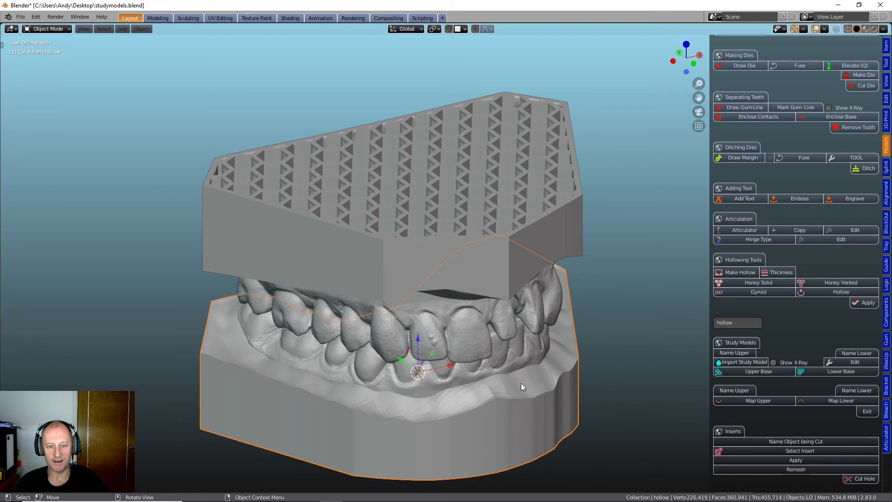
pyautogui.moveTo(548, 373); pyautogui.dragTo(546, 380, button='middle')
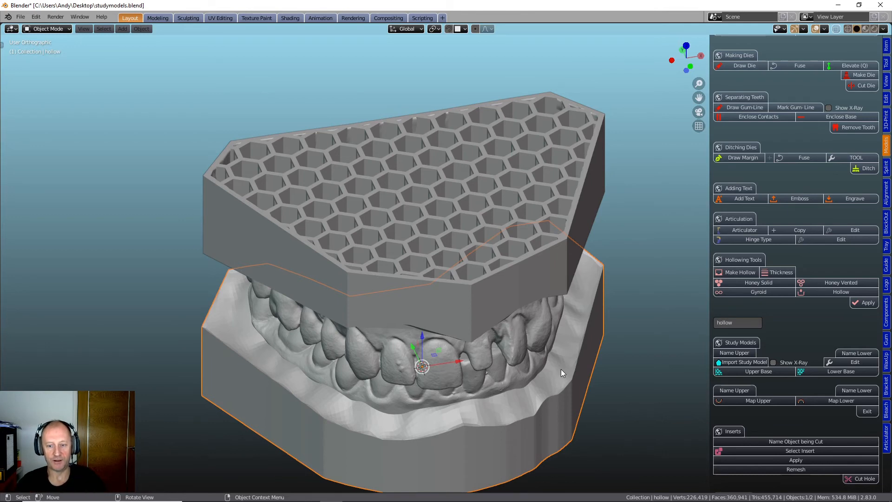
pyautogui.scroll(-3, 543, 390)
pyautogui.moveTo(525, 376); pyautogui.dragTo(587, 368, button='middle')
pyautogui.scroll(3, 412, 365)
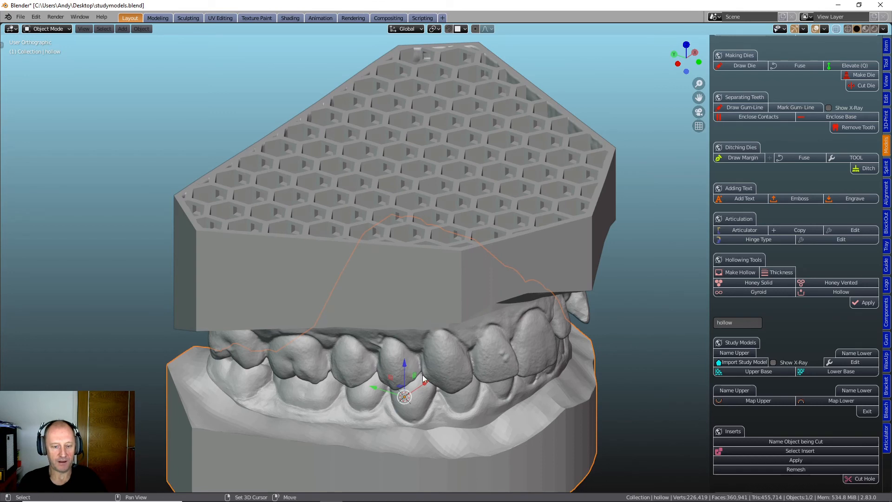
# - Sculpt the side gum-to-base transition of the lower model with the Simplify brush at a 29 px radius
pyautogui.keyDown('shift'); pyautogui.moveTo(422, 375); pyautogui.dragTo(456, 286, button='middle'); pyautogui.keyUp('shift')
pyautogui.scroll(3, 409, 332)
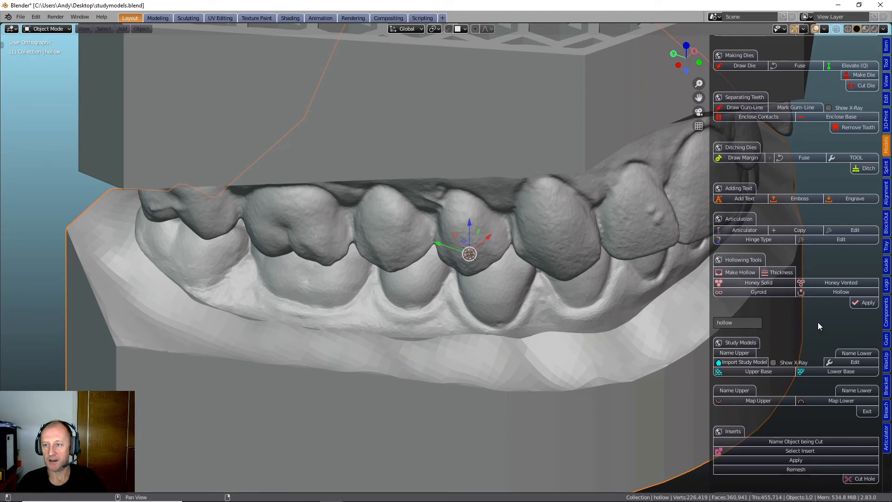
pyautogui.scroll(15, 815, 320)
pyautogui.scroll(10, 812, 314)
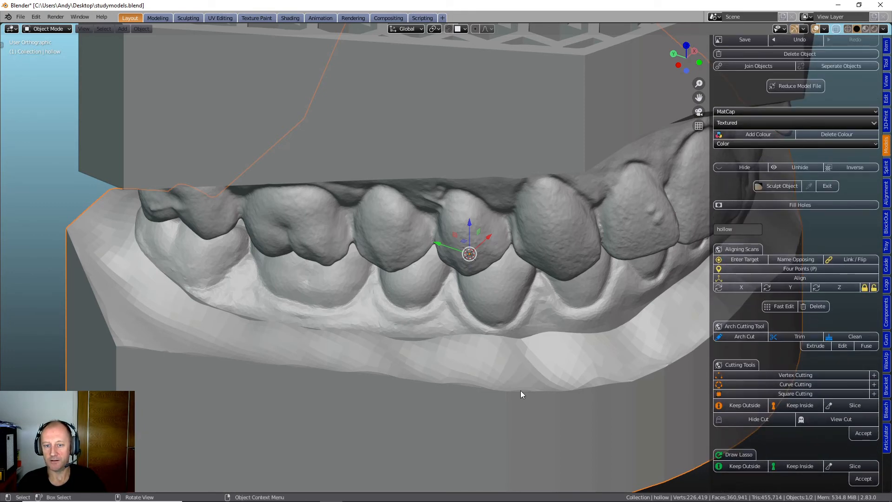
pyautogui.click(773, 186)
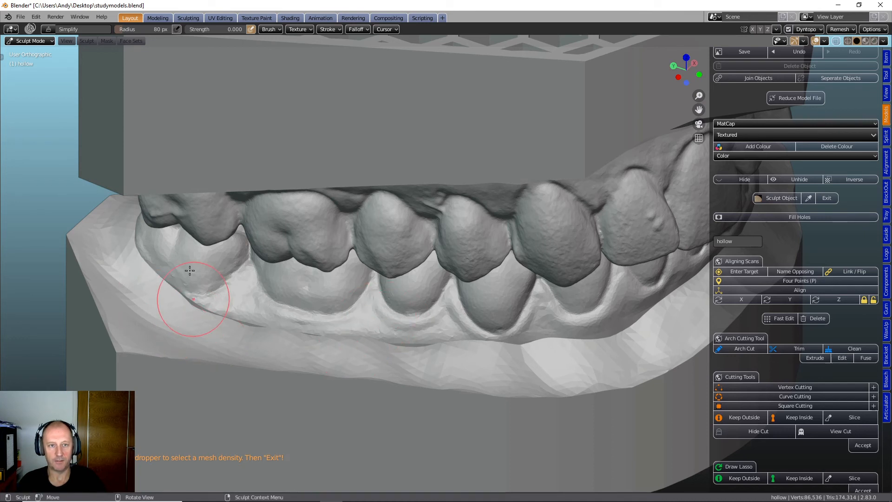
pyautogui.moveTo(144, 29); pyautogui.dragTo(121, 28)
pyautogui.moveTo(167, 283)
pyautogui.mouseDown()
pyautogui.moveTo(226, 315)
pyautogui.moveTo(421, 343)
pyautogui.moveTo(597, 334)
pyautogui.moveTo(640, 318)
pyautogui.moveTo(568, 345)
pyautogui.moveTo(446, 358)
pyautogui.mouseUp()
pyautogui.moveTo(370, 348)
pyautogui.mouseDown()
pyautogui.moveTo(227, 324)
pyautogui.moveTo(238, 342)
pyautogui.moveTo(189, 340)
pyautogui.moveTo(137, 311)
pyautogui.moveTo(160, 296)
pyautogui.moveTo(205, 314)
pyautogui.moveTo(430, 353)
pyautogui.moveTo(524, 349)
pyautogui.moveTo(647, 314)
pyautogui.moveTo(597, 369)
pyautogui.mouseUp()
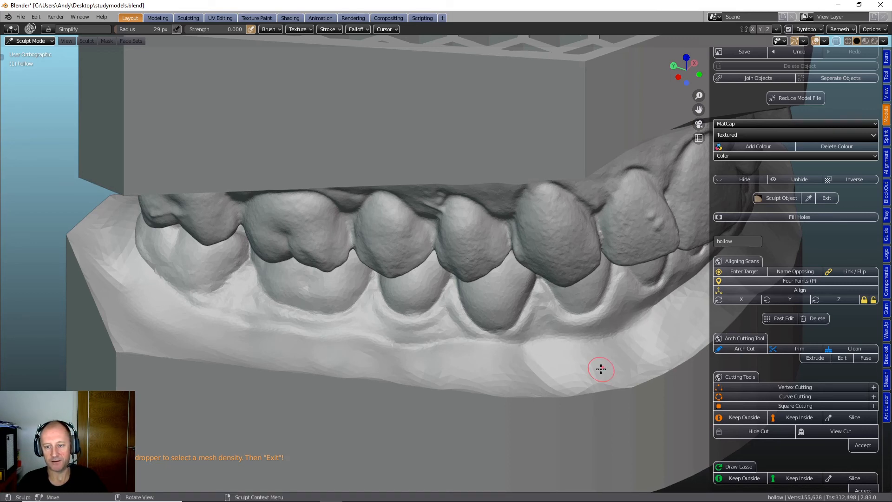
# - Continue the Simplify brush along the front gum-to-base transition of the lower model and exit sculpting
pyautogui.moveTo(538, 364)
pyautogui.mouseDown(button='middle')
pyautogui.moveTo(457, 356)
pyautogui.moveTo(551, 357)
pyautogui.moveTo(566, 376)
pyautogui.mouseUp(button='middle')
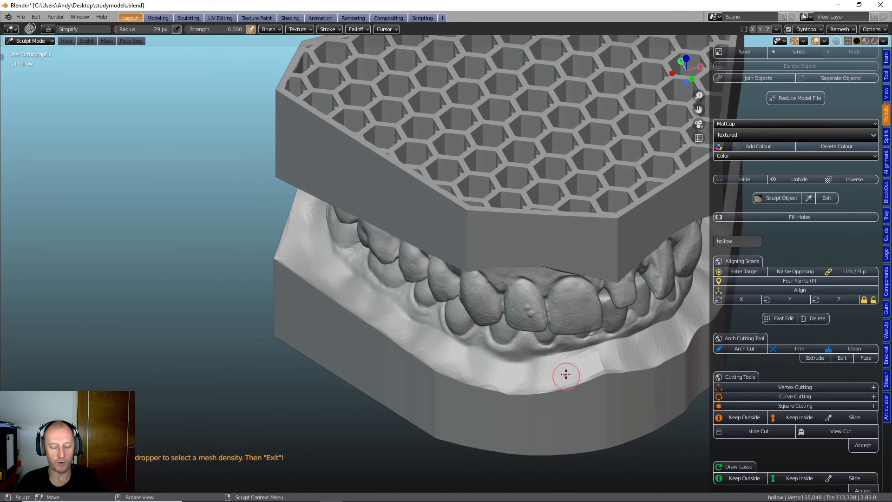
pyautogui.scroll(5, 369, 360)
pyautogui.moveTo(367, 354); pyautogui.dragTo(371, 396, button='middle')
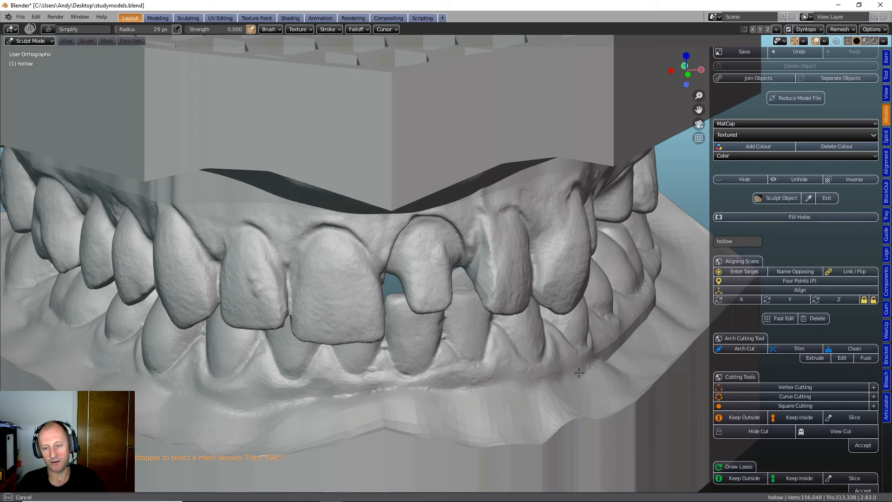
pyautogui.moveTo(595, 354); pyautogui.dragTo(609, 361)
pyautogui.scroll(-2, 405, 398)
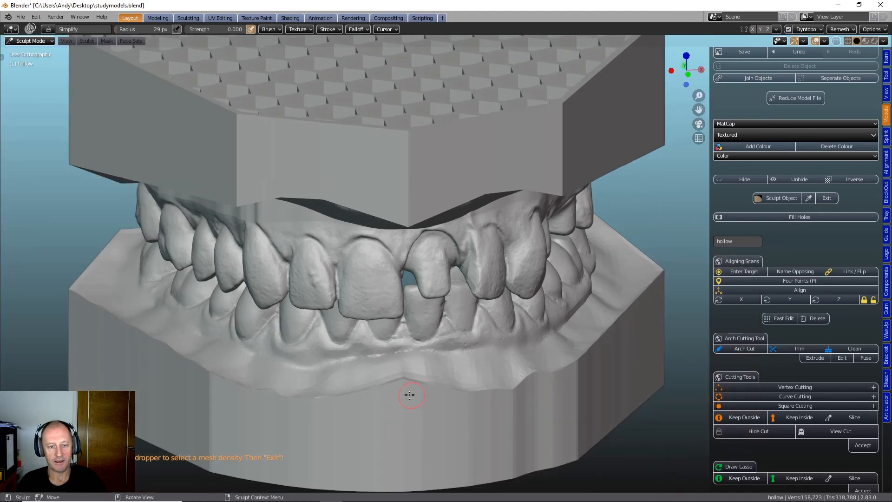
pyautogui.moveTo(408, 394)
pyautogui.mouseDown(button='middle')
pyautogui.moveTo(403, 388)
pyautogui.moveTo(427, 387)
pyautogui.mouseUp(button='middle')
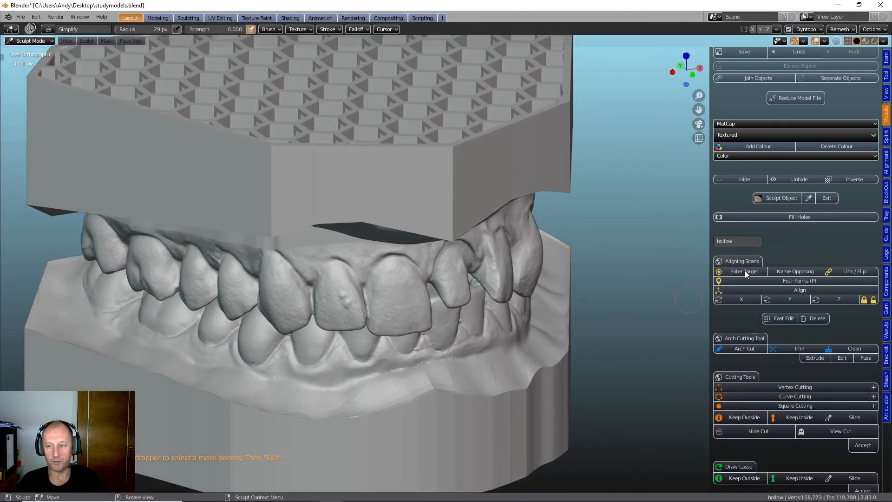
pyautogui.click(827, 198)
# - Examine the sculpted transition between the lower gums and base up close and from the front, and deselect the model
pyautogui.moveTo(160, 416); pyautogui.dragTo(367, 354, button='middle')
pyautogui.scroll(4, 339, 358)
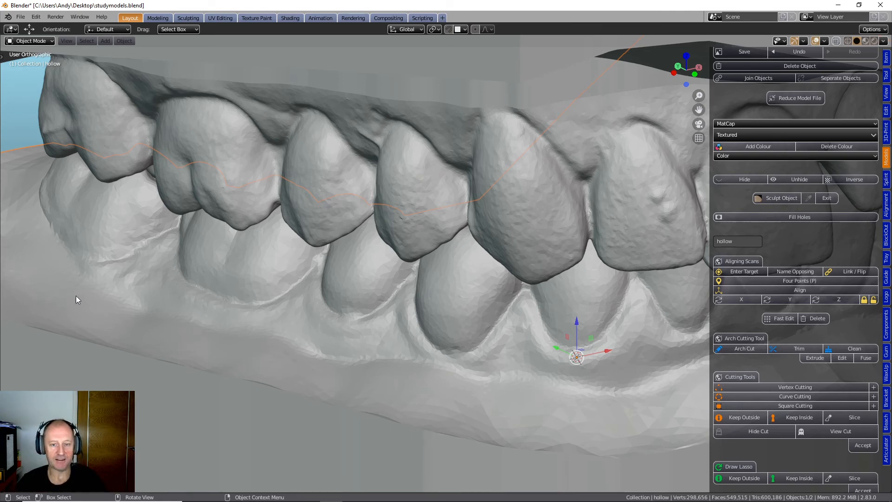
pyautogui.scroll(-6, 76, 295)
pyautogui.moveTo(217, 328); pyautogui.dragTo(297, 321, button='middle')
pyautogui.moveTo(369, 319); pyautogui.dragTo(342, 373, button='middle')
pyautogui.scroll(-4, 266, 336)
pyautogui.click(340, 371)
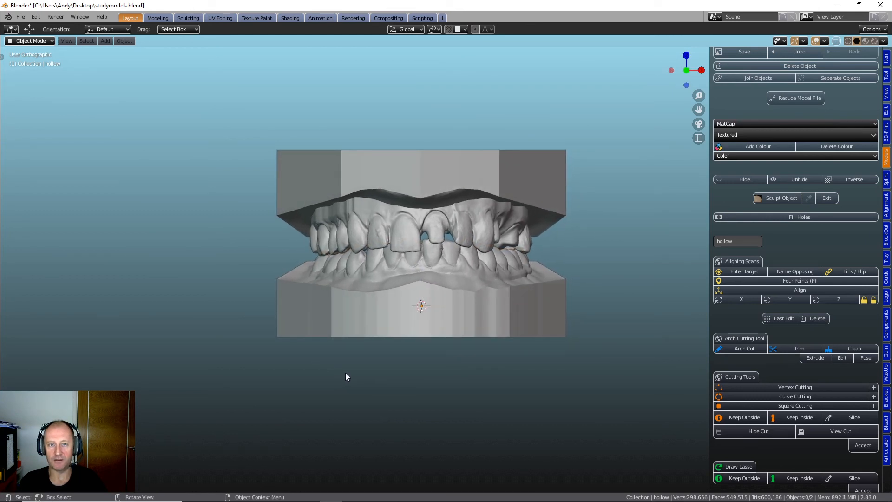
# - Select the upper model, align it to the front view and enter Edit Mode
pyautogui.click(371, 179)
pyautogui.scroll(2, 371, 177)
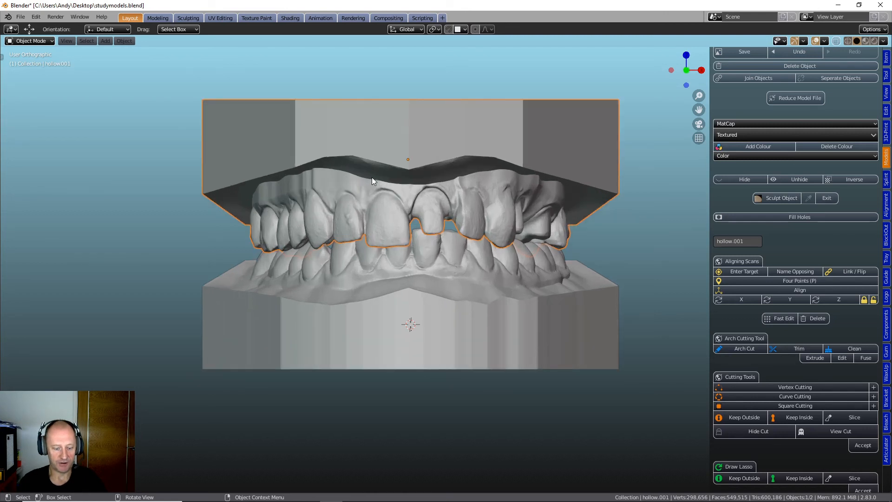
pyautogui.keyDown('shift'); pyautogui.moveTo(371, 177); pyautogui.dragTo(330, 239, button='middle'); pyautogui.keyUp('shift')
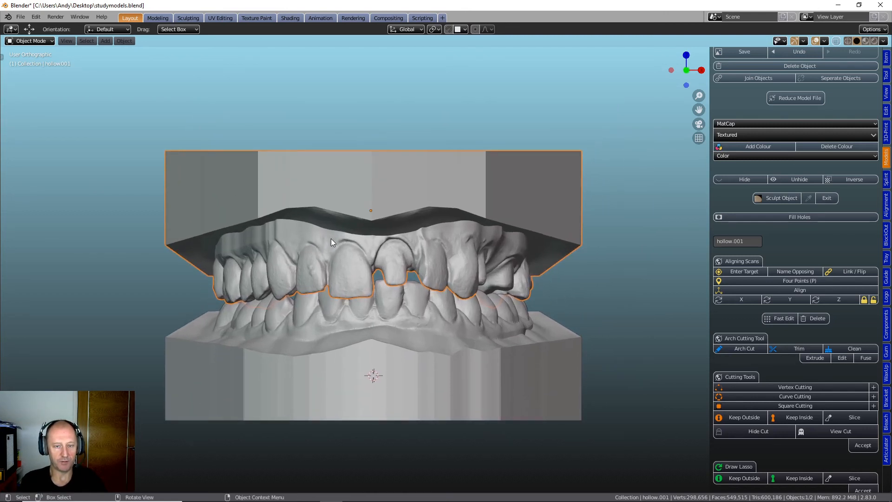
pyautogui.press('`')
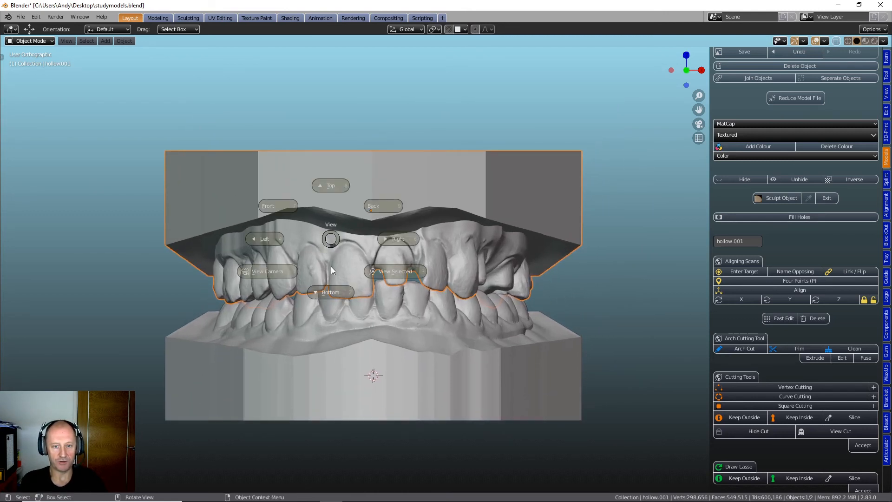
pyautogui.click(277, 208)
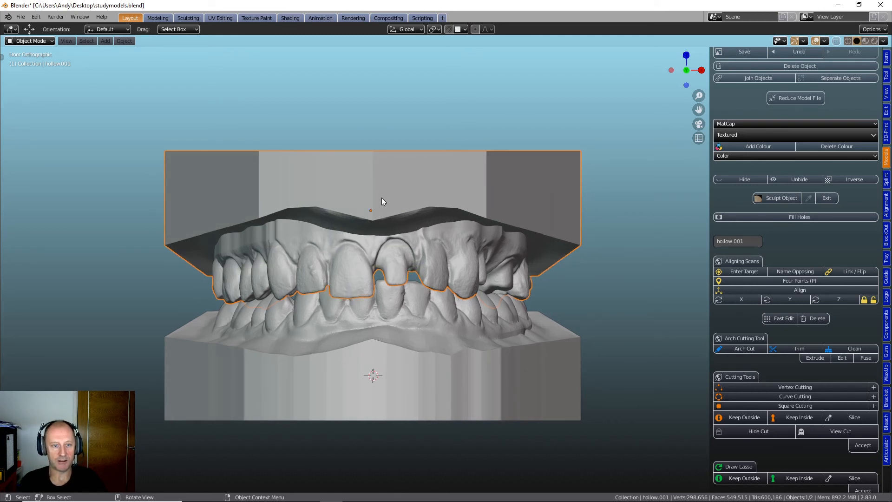
pyautogui.click(29, 41)
pyautogui.click(29, 61)
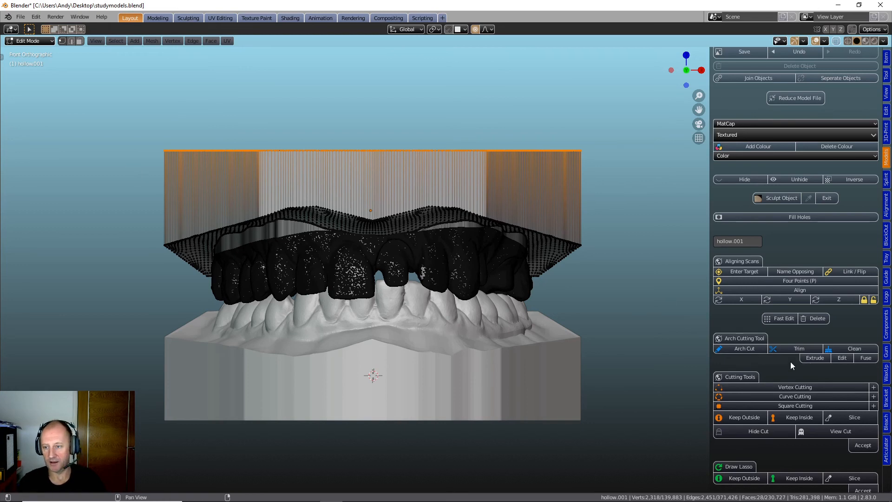
# - Enable X-ray display and box-select the band of vertices along the top of the upper base
pyautogui.scroll(-15, 779, 397)
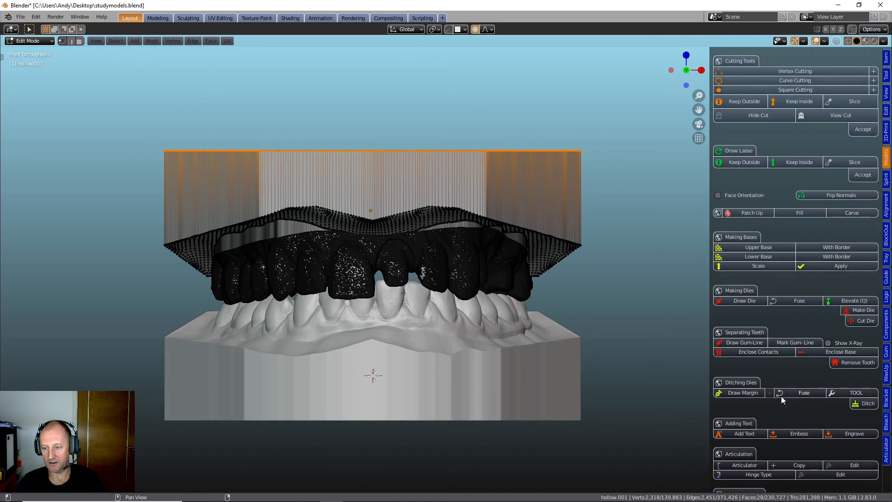
pyautogui.scroll(-5, 782, 395)
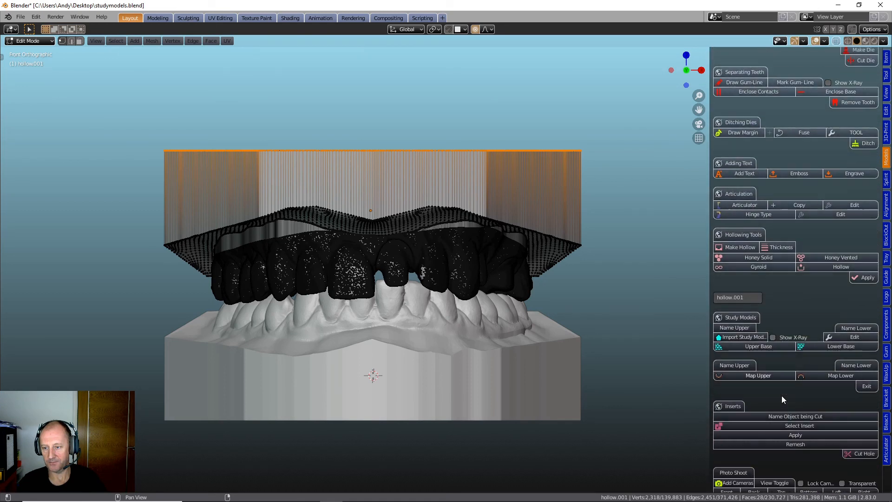
pyautogui.click(772, 338)
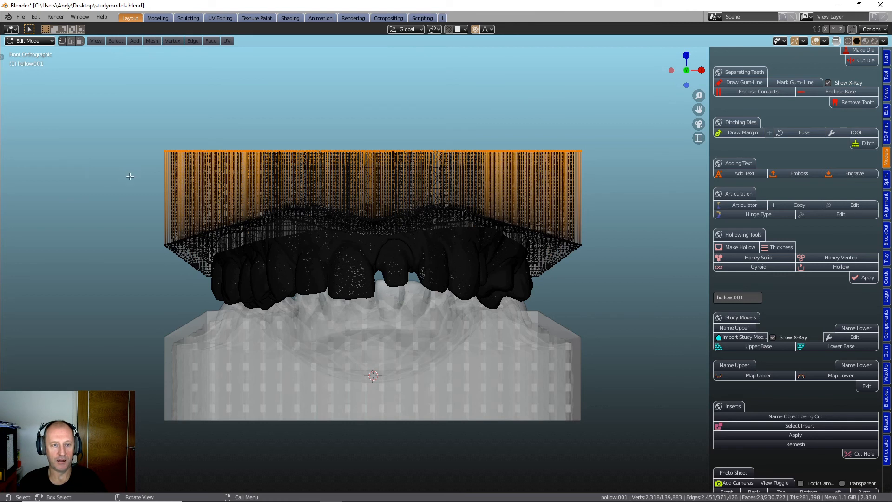
pyautogui.press('b')
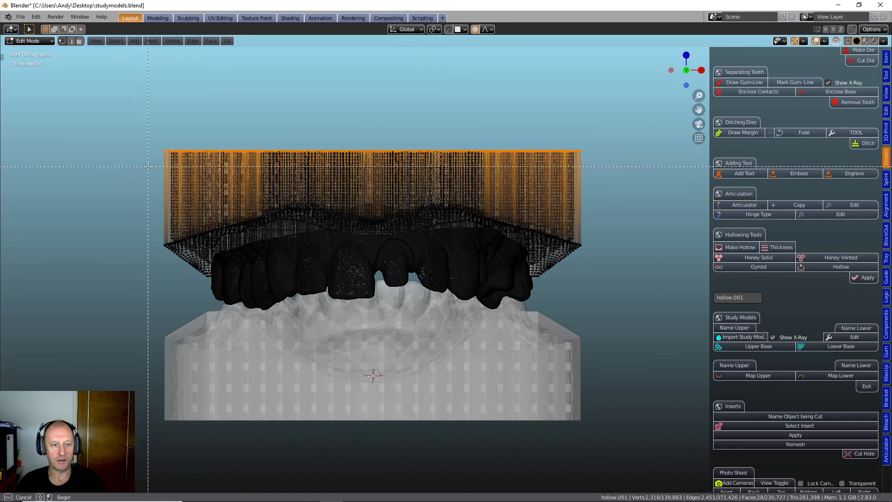
pyautogui.moveTo(151, 160); pyautogui.dragTo(632, 109)
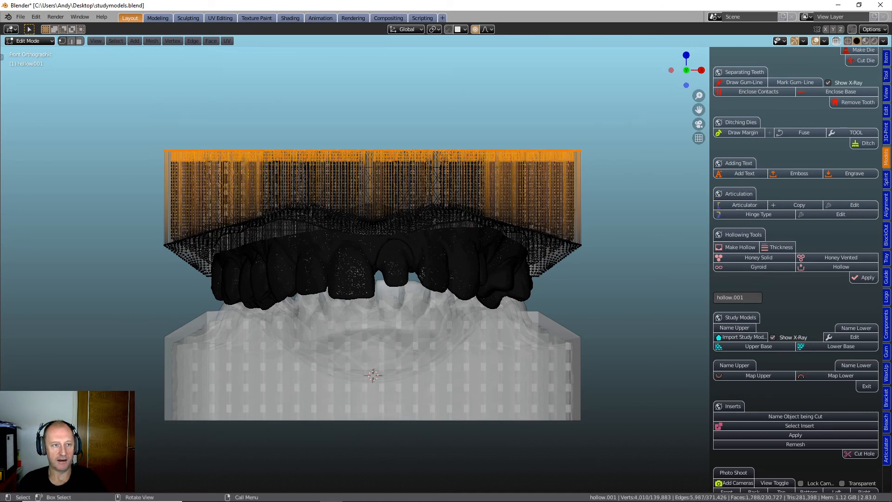
# - Move the selected top vertices of the upper base straight down, turn off proportional editing, and lower them slightly more to shorten the base
pyautogui.moveTo(4, 56); pyautogui.dragTo(9, 61)
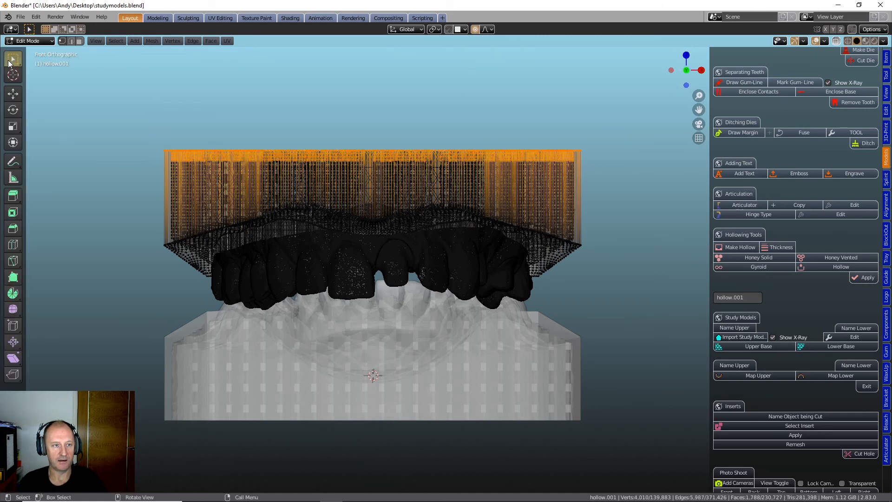
pyautogui.click(13, 93)
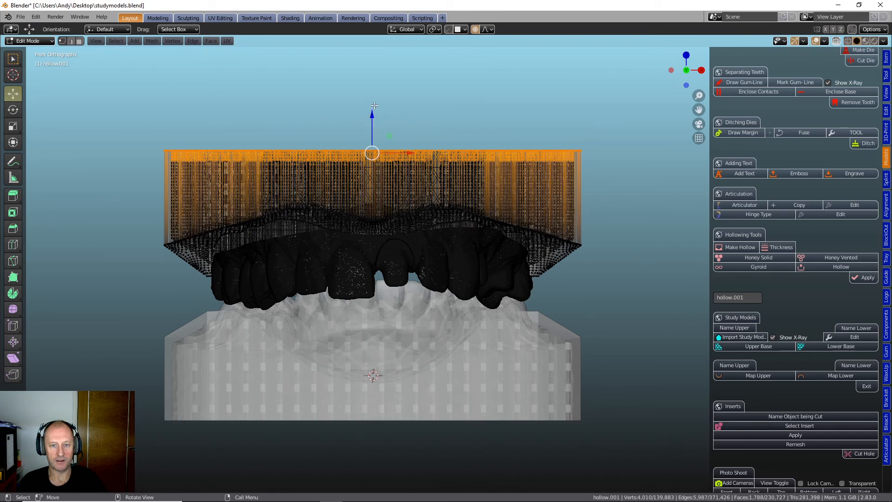
pyautogui.moveTo(374, 105); pyautogui.dragTo(362, 136)
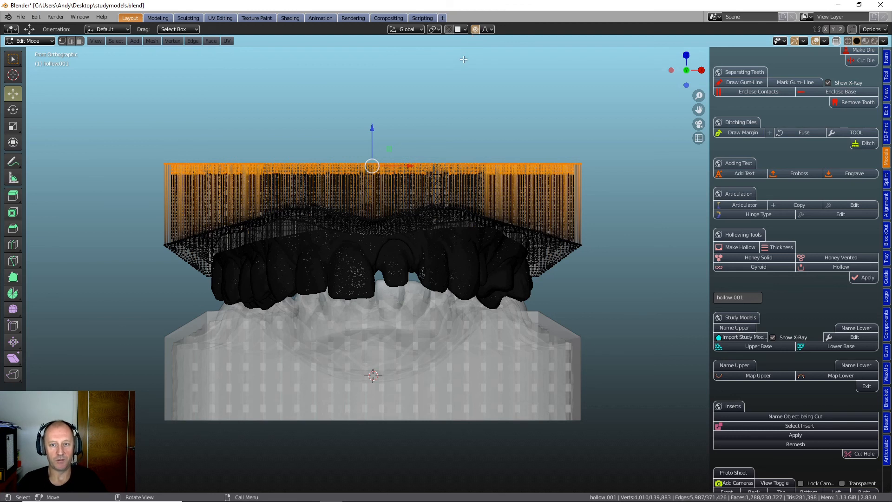
pyautogui.click(476, 29)
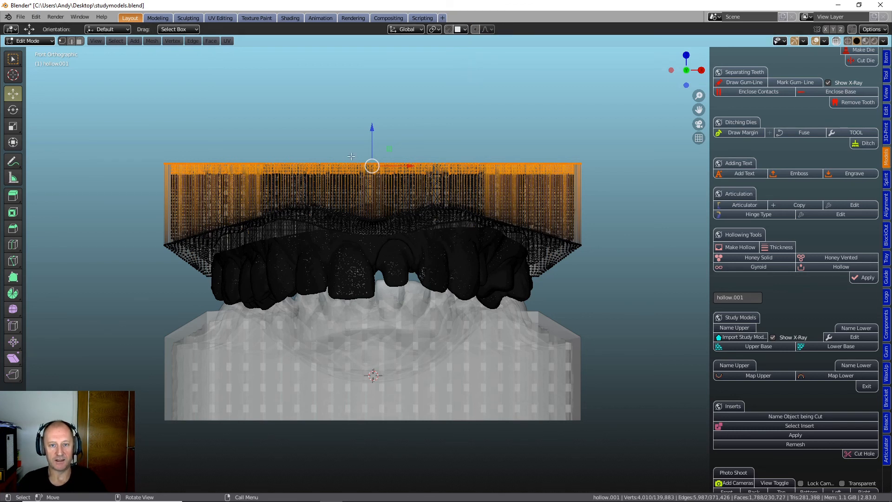
pyautogui.moveTo(372, 128)
pyautogui.mouseDown()
pyautogui.moveTo(371, 118)
pyautogui.moveTo(372, 133)
pyautogui.mouseUp()
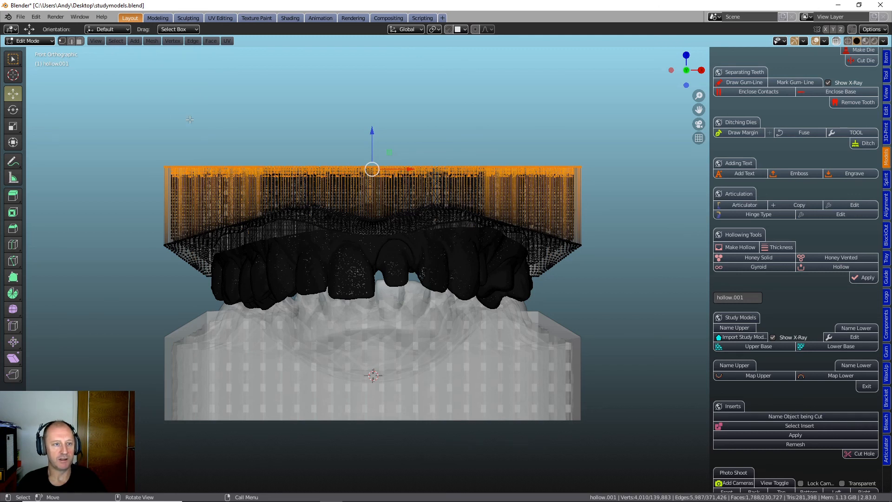
# - Return to Object Mode, turn off the X-ray display and inspect the shortened upper base from an angle and from the front
pyautogui.click(26, 42)
pyautogui.click(32, 51)
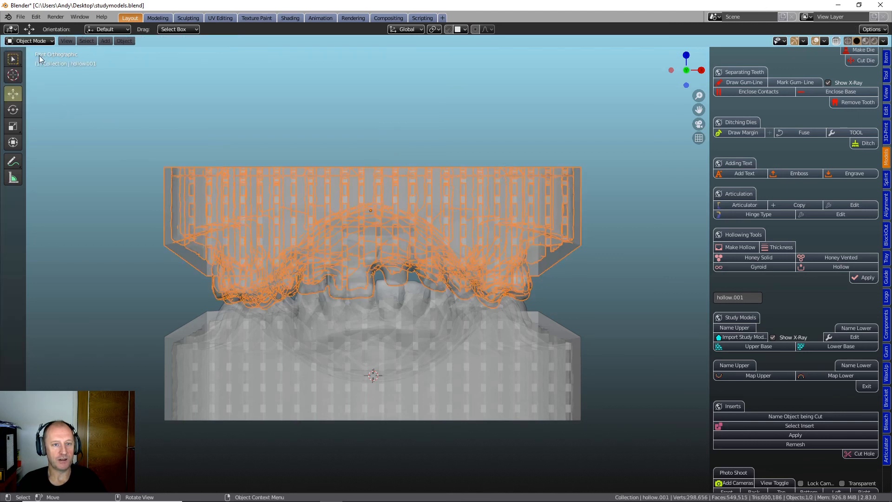
pyautogui.click(772, 337)
pyautogui.moveTo(631, 257); pyautogui.dragTo(578, 225, button='middle')
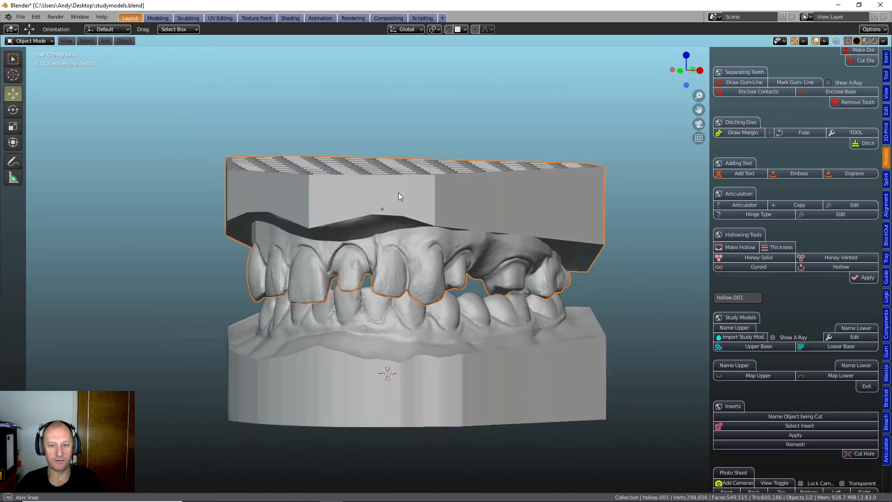
pyautogui.moveTo(397, 192); pyautogui.dragTo(376, 198, button='middle')
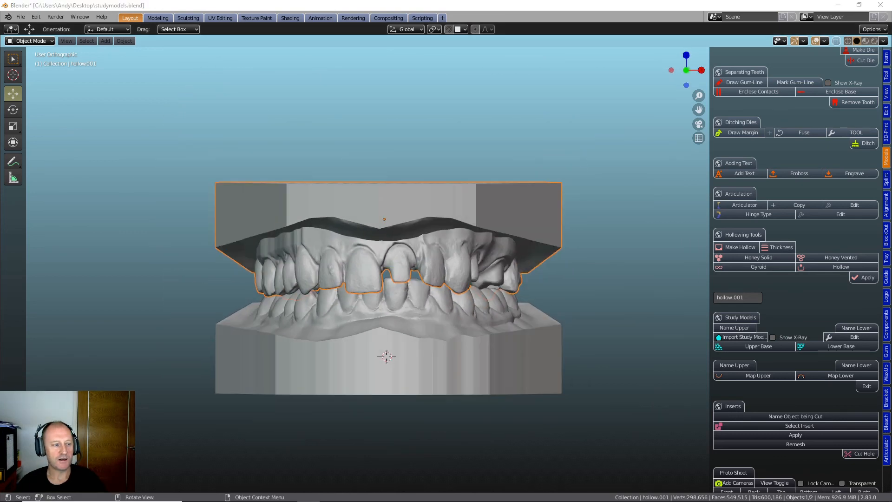